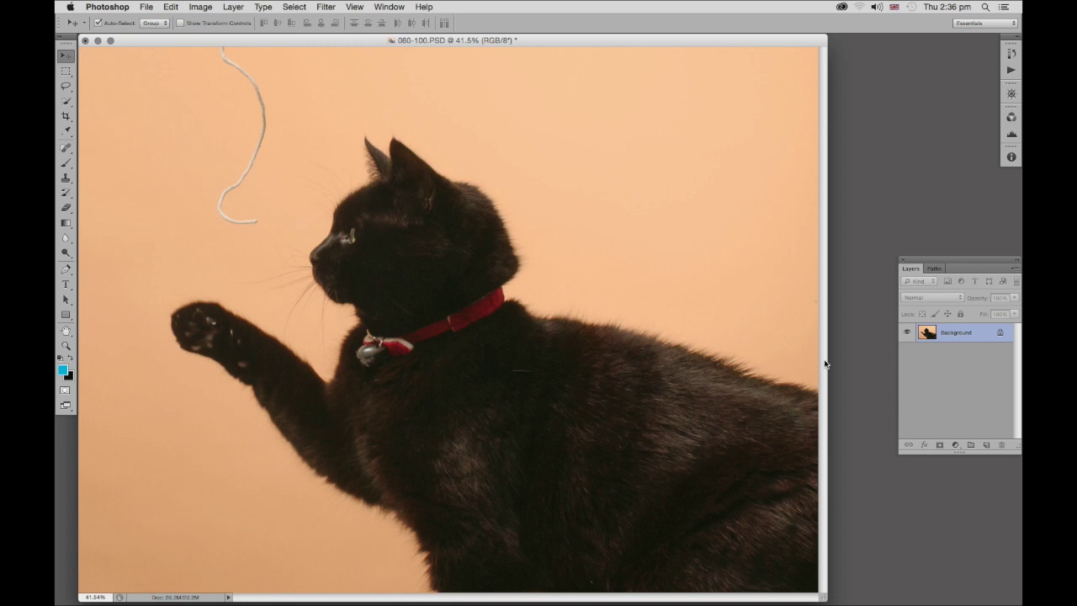
Step: Duplicate the background into Layer 1 and quick-select the whole black cat
key("super+j")
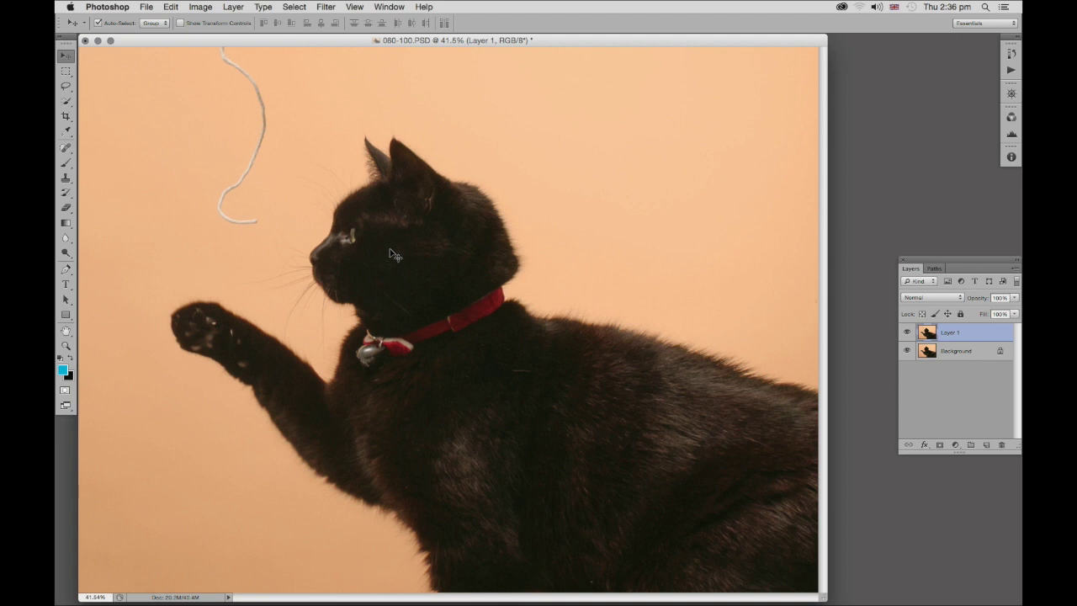
left_click(68, 103)
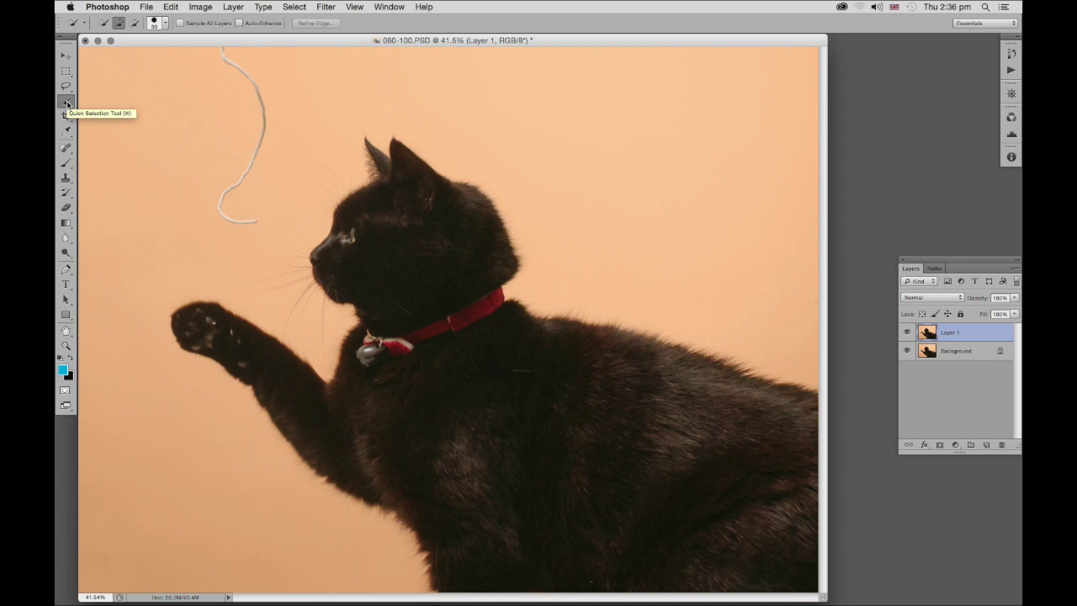
left_click(367, 224)
mouse_move(378, 211)
left_mouse_down()
mouse_move(409, 171)
mouse_move(506, 319)
mouse_move(649, 398)
mouse_move(721, 483)
left_mouse_up()
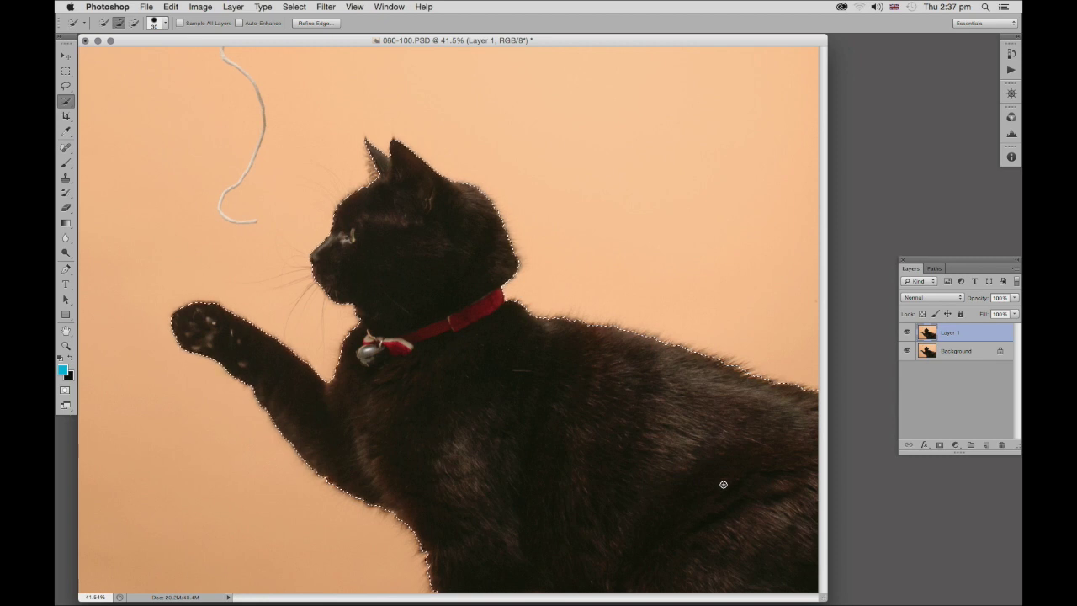
Step: Mask Layer 1 to the cat, zoom in, hide the Background layer and open the mask's Properties
left_click(939, 445)
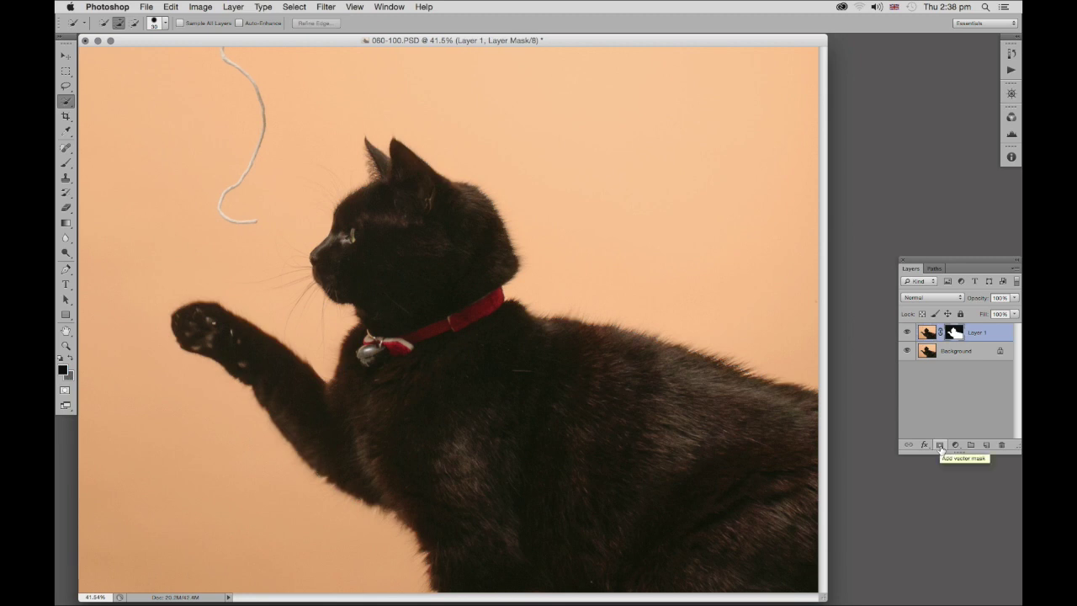
key("super+equal")
key("super+equal")
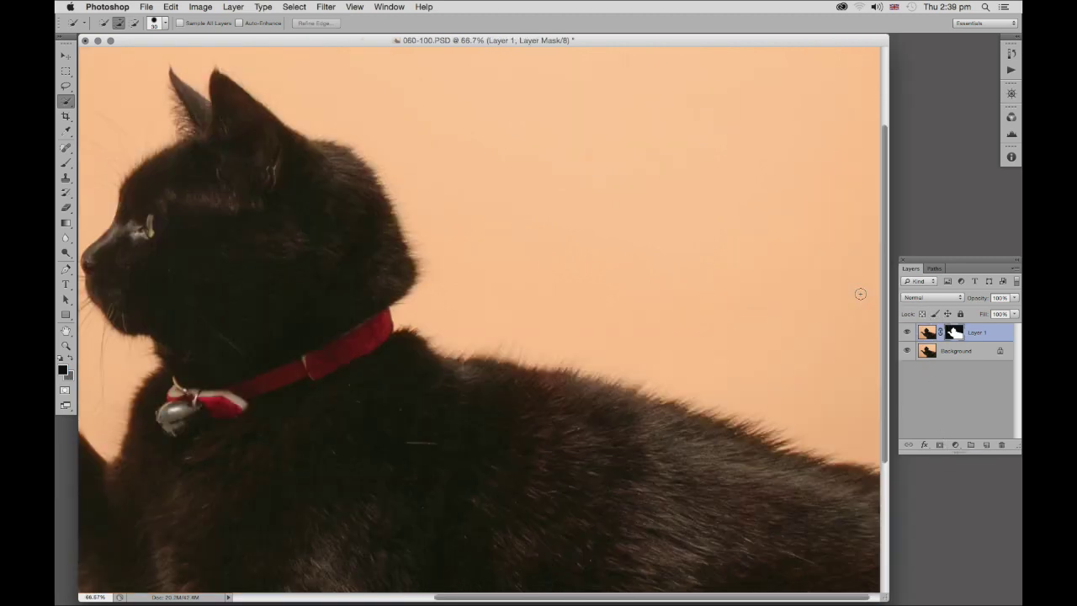
left_click(907, 352)
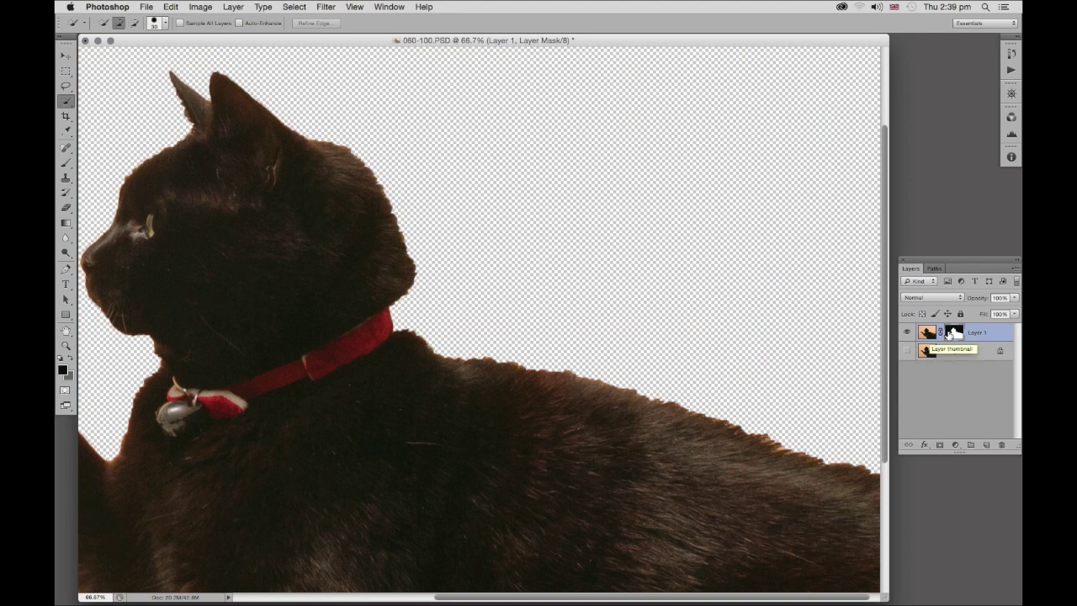
double_click(953, 333)
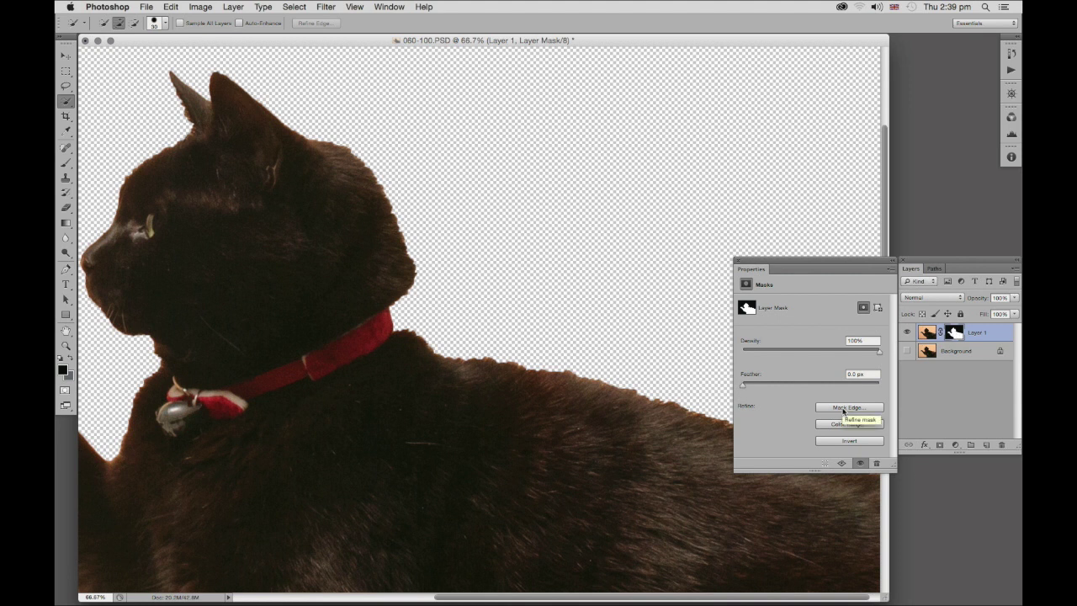
Step: In Mask Edge, cycle View Mode through Overlay, On Black and On White, ending on On Layers
left_click(843, 408)
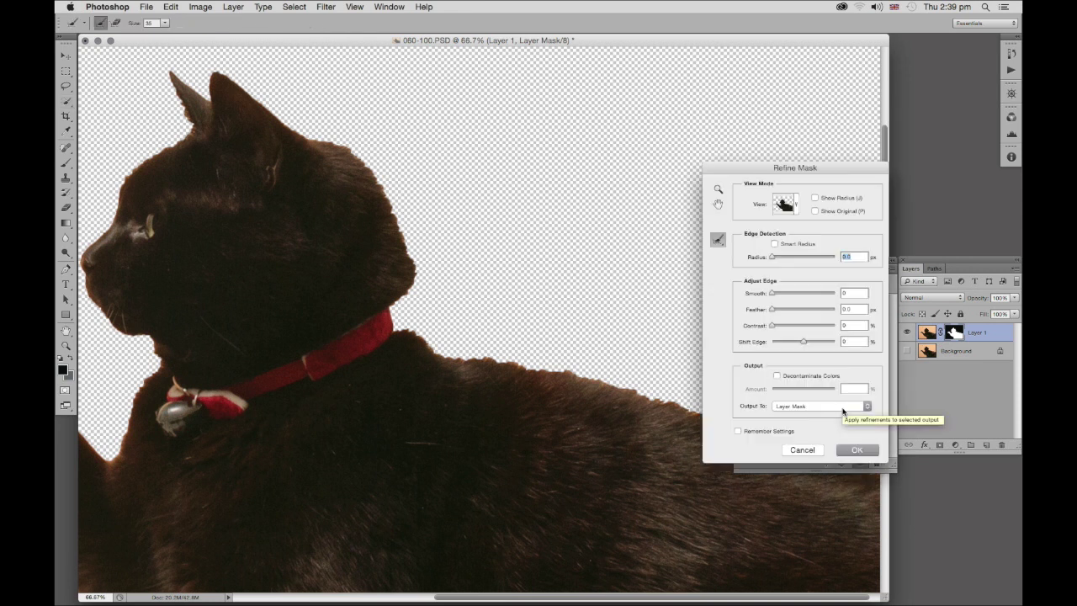
left_click(785, 204)
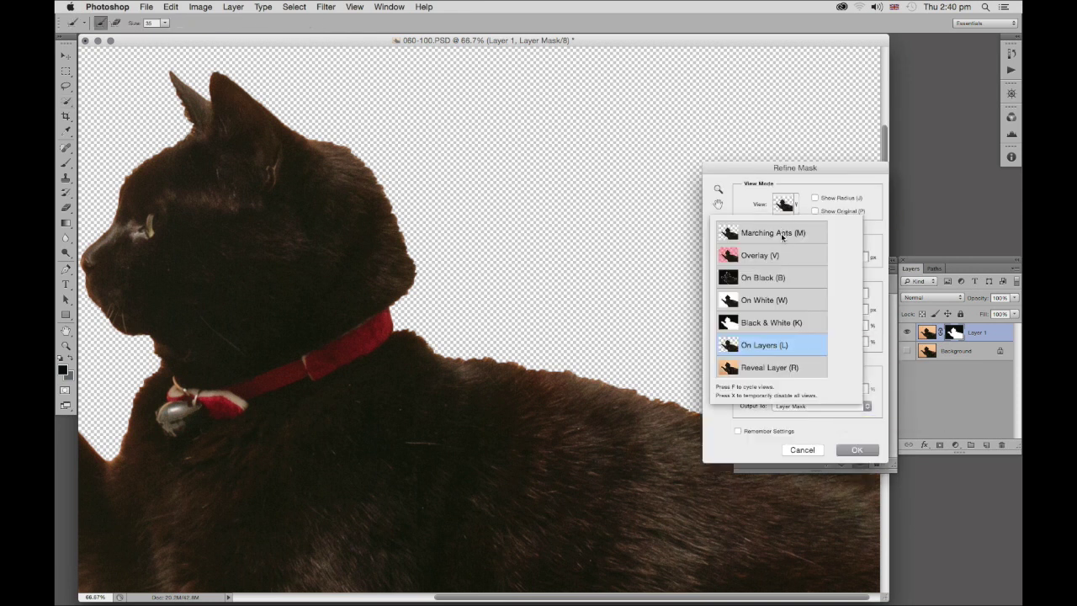
left_click(778, 256)
left_click(784, 205)
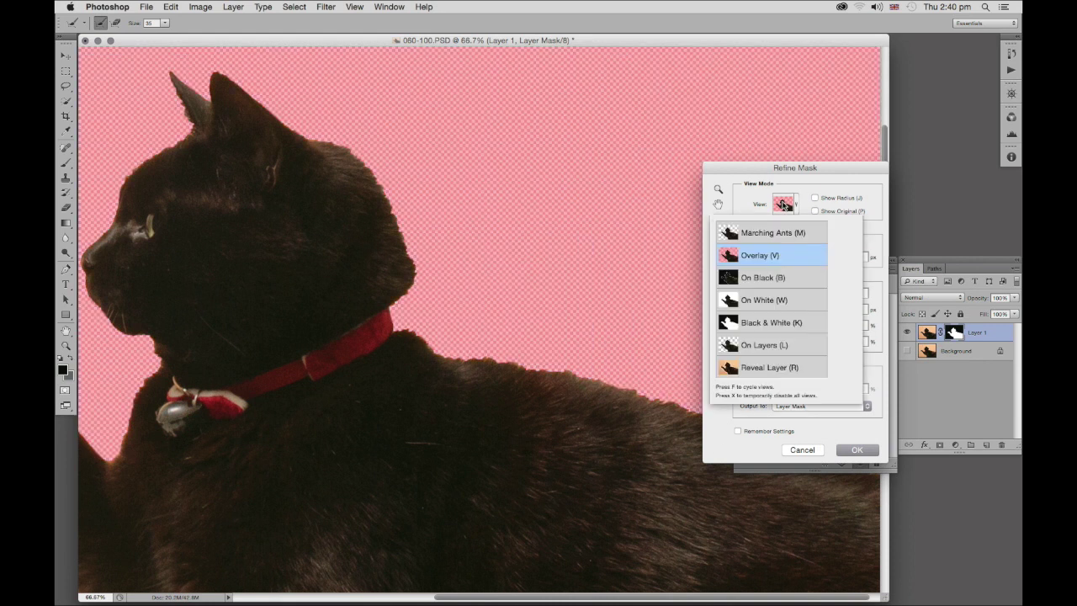
left_click(763, 284)
left_click(782, 205)
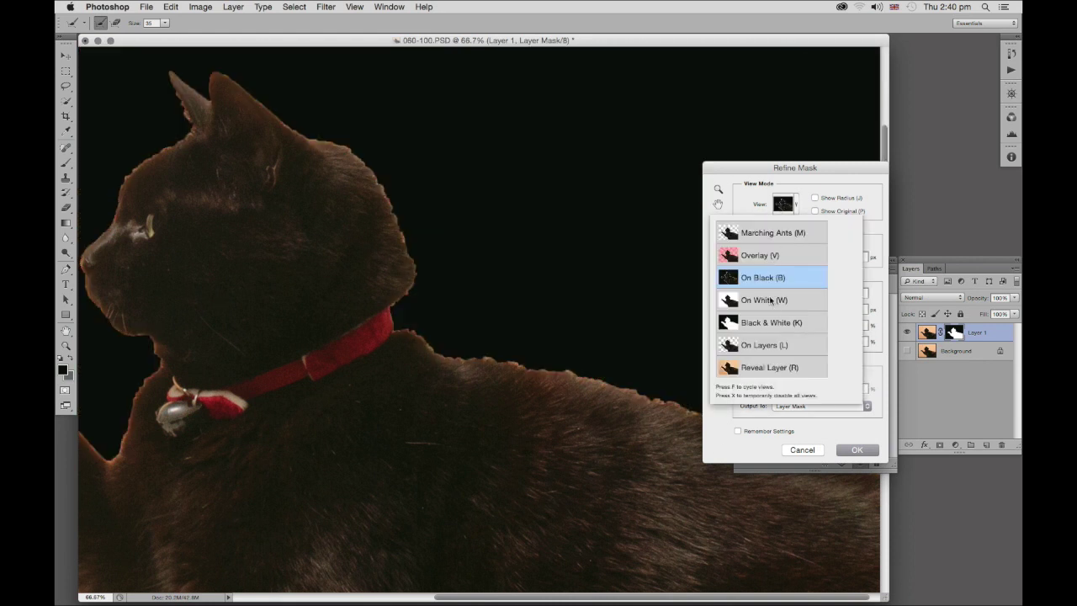
left_click(770, 300)
left_click(782, 210)
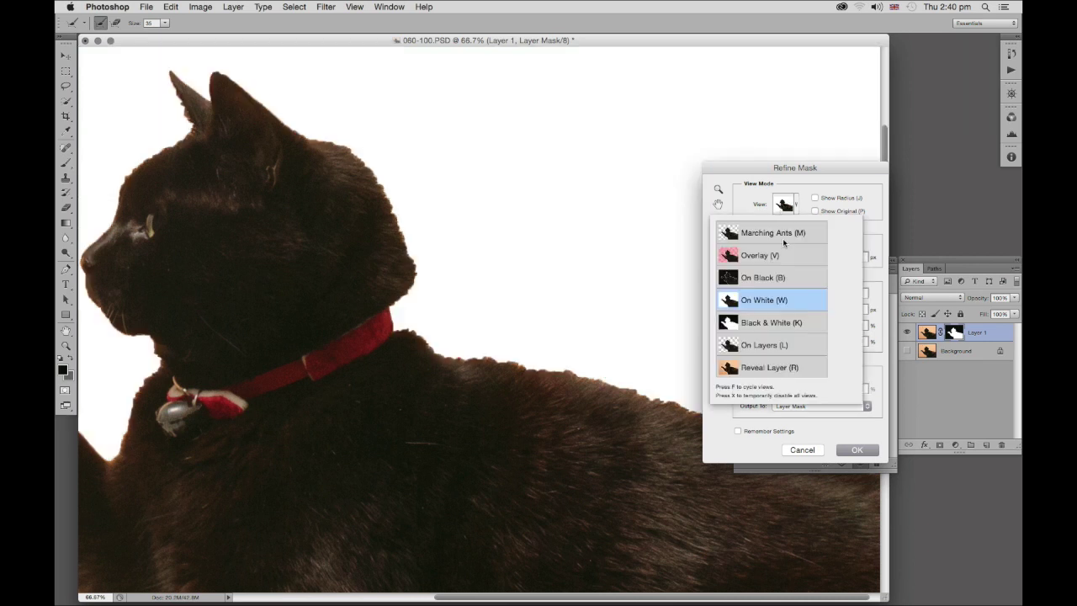
left_click(760, 346)
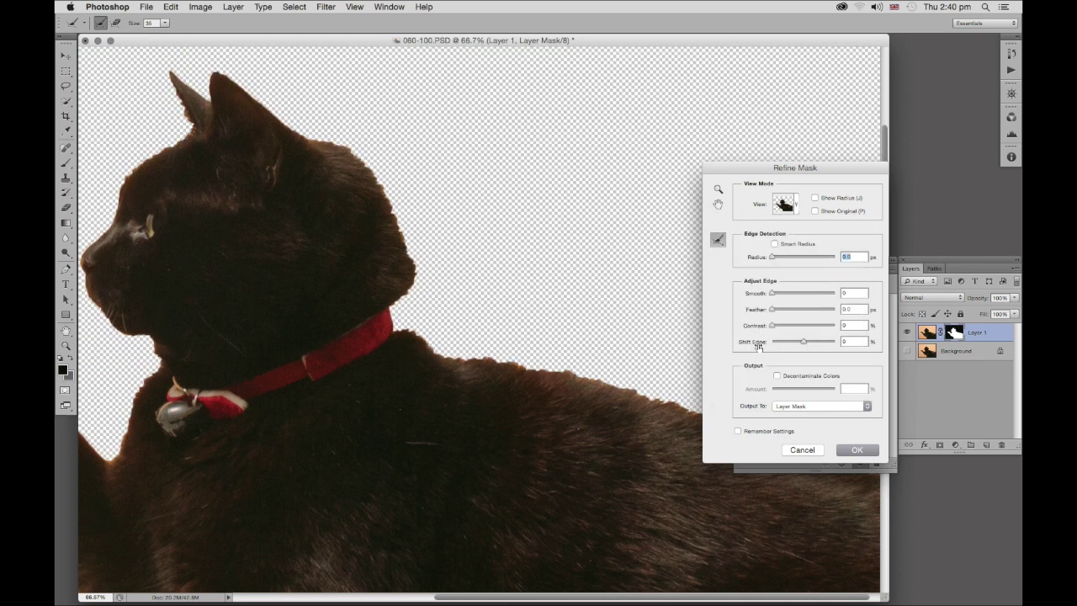
Step: Enable Smart Radius, brush the refine tool along the collar and back, and preview On White
left_click(774, 245)
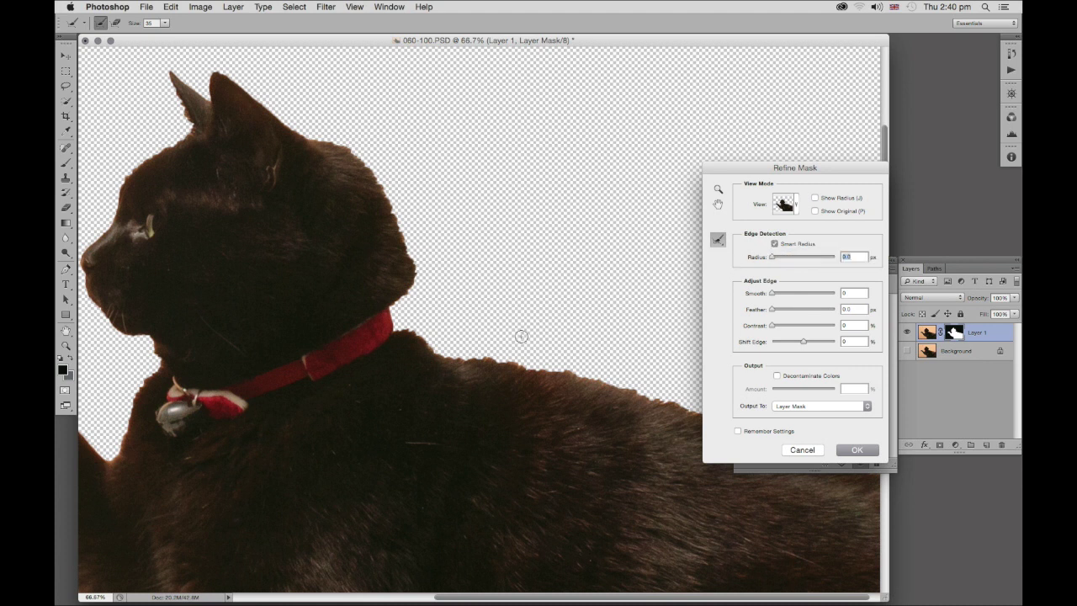
key("bracketright")
key("bracketright")
key("bracketright")
key("bracketright")
key("bracketright")
key("bracketleft")
key("bracketleft")
mouse_move(402, 333)
left_mouse_down()
mouse_move(424, 328)
mouse_move(452, 354)
mouse_move(598, 374)
mouse_move(641, 392)
left_mouse_up()
left_click(787, 202)
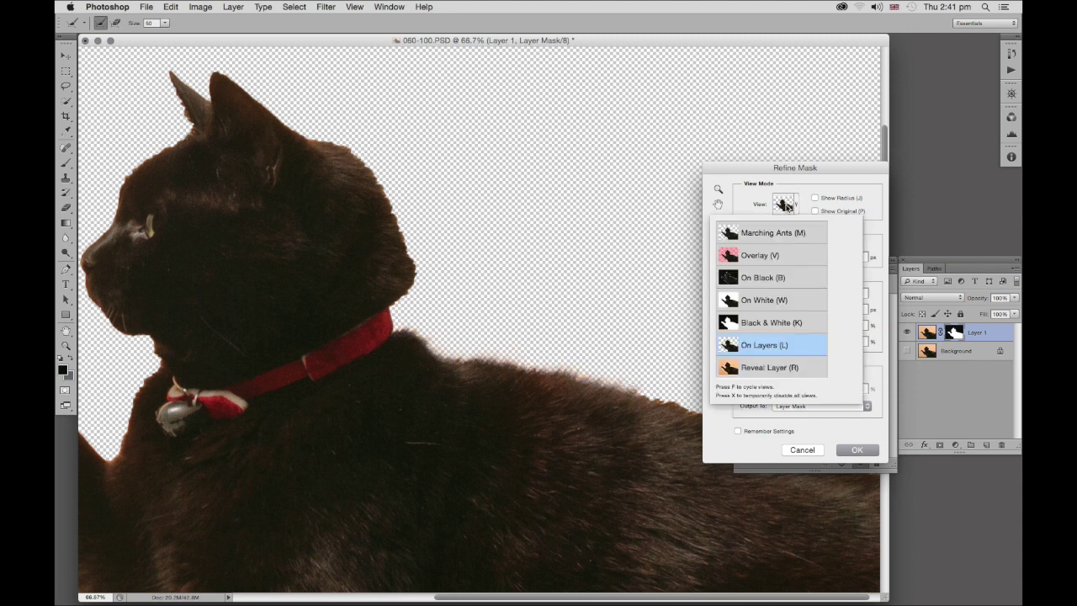
left_click(779, 313)
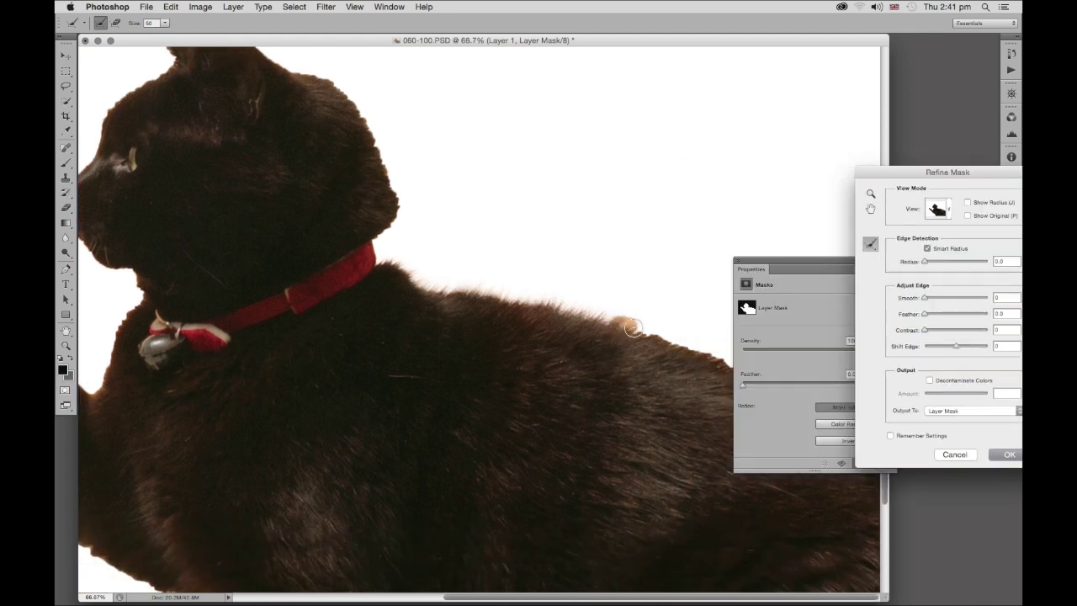
Step: Refine the fur edge along the length of the cat's back with a larger brush
left_click_drag(633, 328, 720, 359)
mouse_move(614, 312)
left_mouse_down()
mouse_move(685, 334)
mouse_move(678, 342)
left_mouse_up()
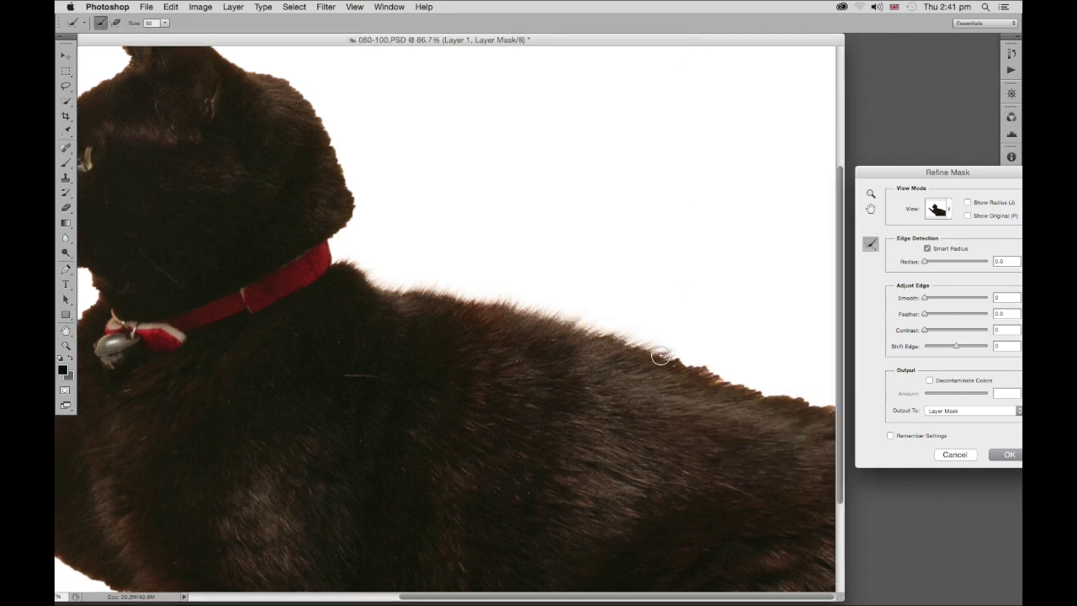
left_click_drag(660, 356, 814, 391)
key("bracketright")
key("bracketright")
key("bracketright")
left_click_drag(677, 335, 558, 303)
Step: Refine the fur around the neck, head, forehead, chin and muzzle whiskers with a smaller brush
mouse_move(318, 263)
left_mouse_down()
mouse_move(506, 390)
mouse_move(519, 377)
mouse_move(523, 341)
mouse_move(482, 249)
mouse_move(439, 217)
mouse_move(392, 209)
left_mouse_up()
key("bracketleft")
key("bracketleft")
key("bracketleft")
mouse_move(406, 212)
left_mouse_down()
mouse_move(323, 149)
mouse_move(307, 153)
mouse_move(306, 178)
mouse_move(268, 153)
mouse_move(286, 211)
mouse_move(269, 197)
mouse_move(284, 247)
left_mouse_up()
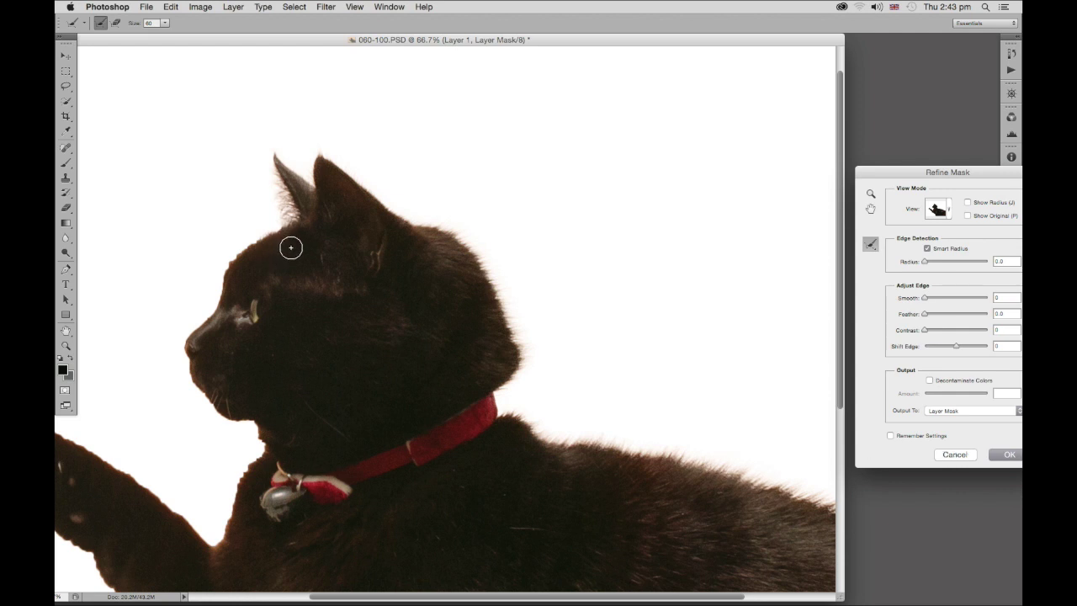
mouse_move(286, 221)
left_mouse_down()
mouse_move(224, 257)
mouse_move(217, 280)
mouse_move(216, 255)
mouse_move(216, 291)
mouse_move(183, 337)
mouse_move(181, 360)
mouse_move(180, 351)
mouse_move(193, 392)
left_mouse_up()
mouse_move(187, 372)
left_mouse_down()
mouse_move(229, 421)
mouse_move(250, 428)
mouse_move(202, 456)
mouse_move(205, 496)
mouse_move(207, 421)
mouse_move(192, 388)
mouse_move(156, 420)
mouse_move(145, 454)
mouse_move(144, 365)
mouse_move(96, 367)
mouse_move(165, 370)
mouse_move(126, 383)
mouse_move(173, 368)
left_mouse_up()
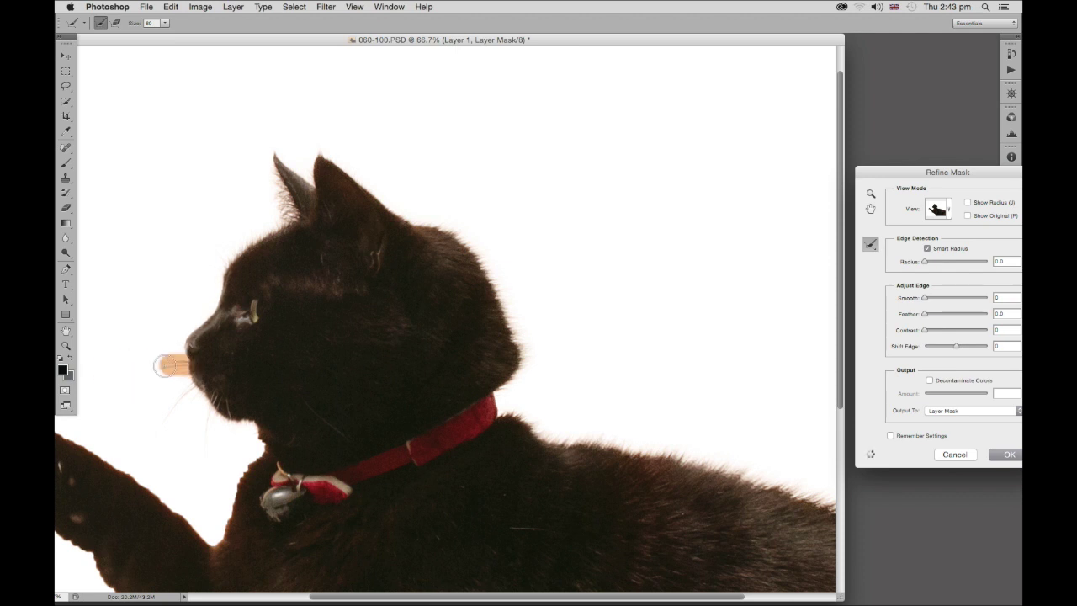
left_click_drag(156, 367, 82, 392)
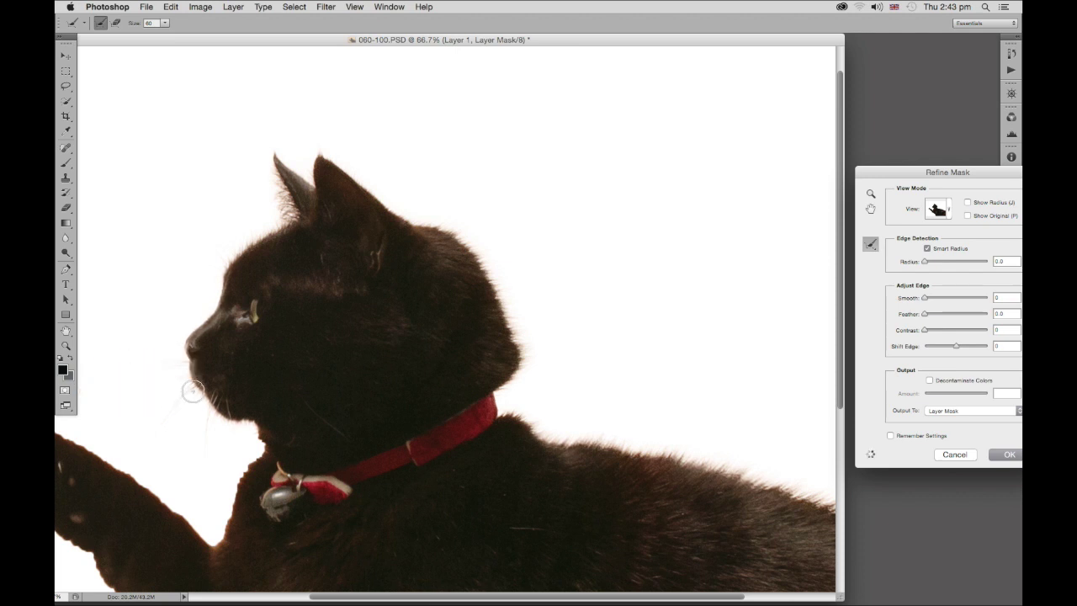
Step: Refine the chest, raised paw, forearm and lower body edges, then bring the back into view
mouse_move(251, 423)
left_mouse_down()
mouse_move(253, 462)
mouse_move(221, 531)
mouse_move(192, 524)
mouse_move(154, 483)
mouse_move(245, 409)
mouse_move(353, 380)
left_mouse_up()
mouse_move(384, 423)
left_mouse_down()
mouse_move(234, 329)
mouse_move(205, 324)
mouse_move(168, 339)
mouse_move(156, 371)
mouse_move(167, 405)
mouse_move(261, 456)
mouse_move(324, 538)
left_mouse_up()
mouse_move(336, 483)
left_mouse_down()
mouse_move(308, 314)
mouse_move(232, 302)
mouse_move(275, 374)
mouse_move(359, 438)
left_mouse_up()
mouse_move(339, 430)
left_mouse_down()
mouse_move(432, 474)
mouse_move(463, 507)
mouse_move(498, 591)
mouse_move(473, 522)
mouse_move(471, 590)
left_mouse_up()
scroll(385, 507, "up", 5)
scroll(384, 508, "right", 4)
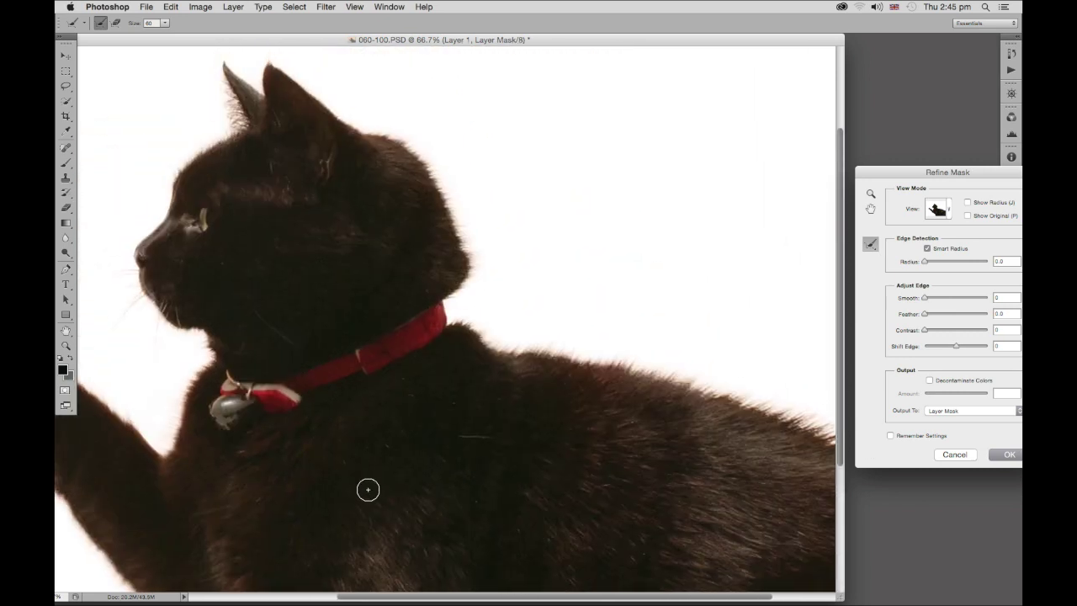
left_click_drag(625, 413, 513, 392)
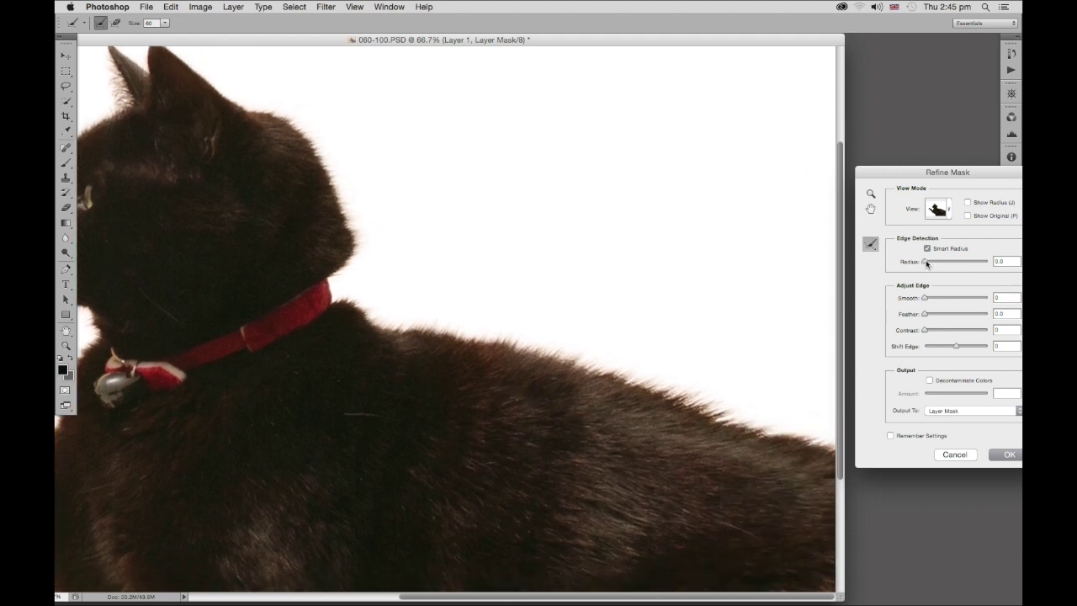
Step: Set the edge detection Radius to 3.4 px, inspecting the band with Show Radius
left_click_drag(926, 264, 941, 261)
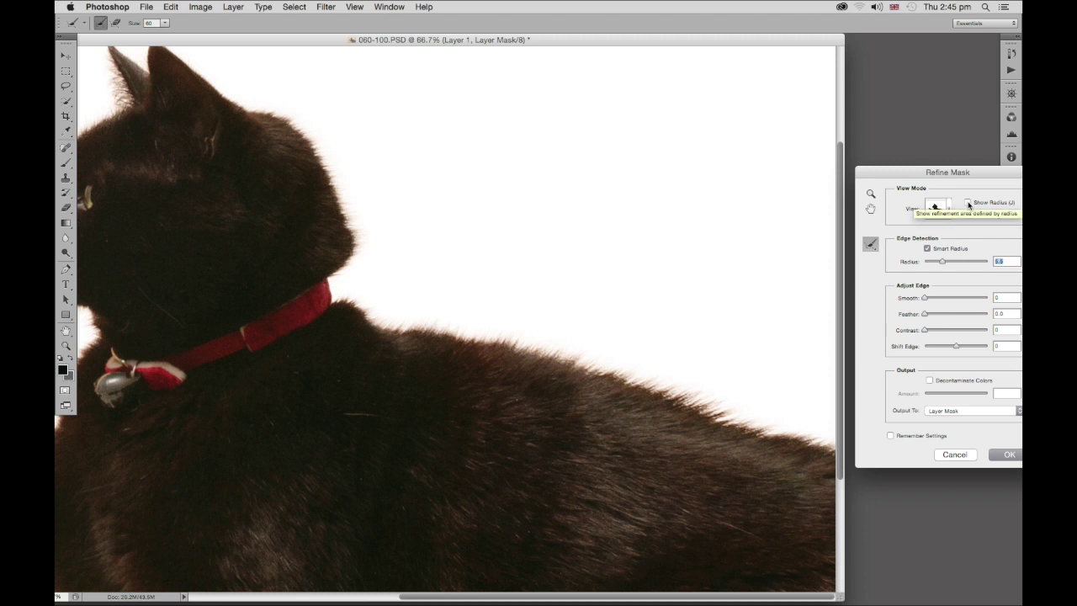
left_click(967, 203)
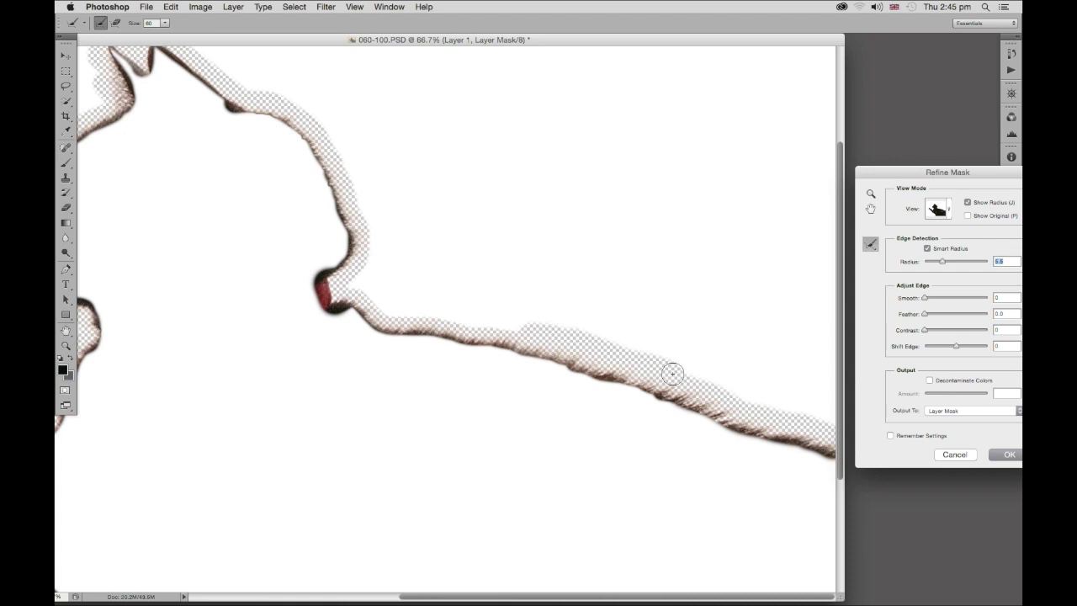
left_click_drag(296, 339, 446, 330)
mouse_move(362, 331)
left_mouse_down()
mouse_move(481, 306)
mouse_move(428, 322)
mouse_move(464, 327)
left_mouse_up()
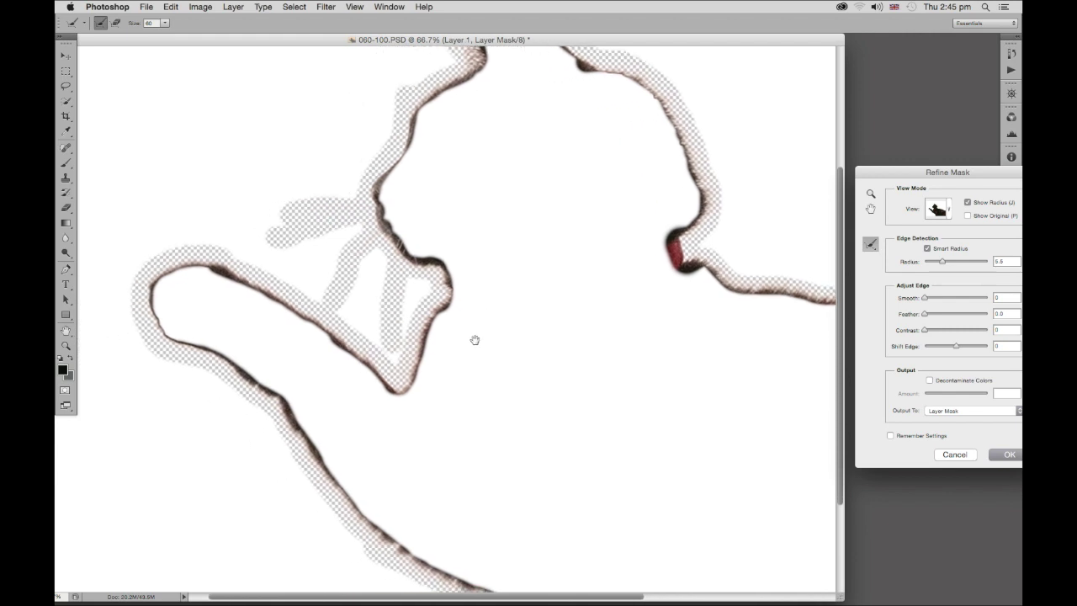
mouse_move(942, 262)
left_mouse_down()
mouse_move(964, 263)
mouse_move(930, 264)
left_mouse_up()
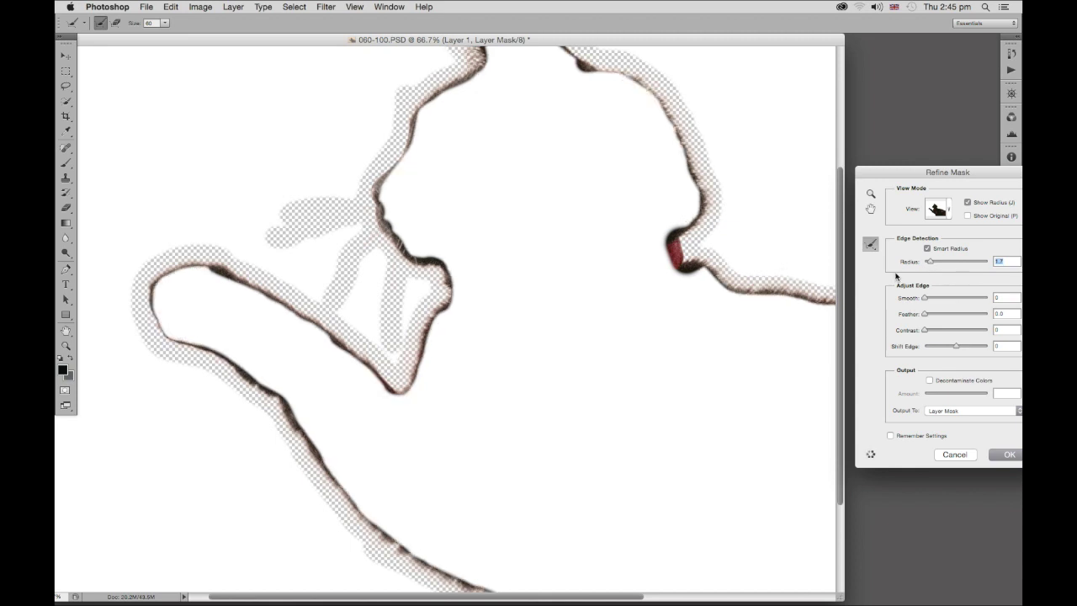
scroll(456, 279, "right", 5)
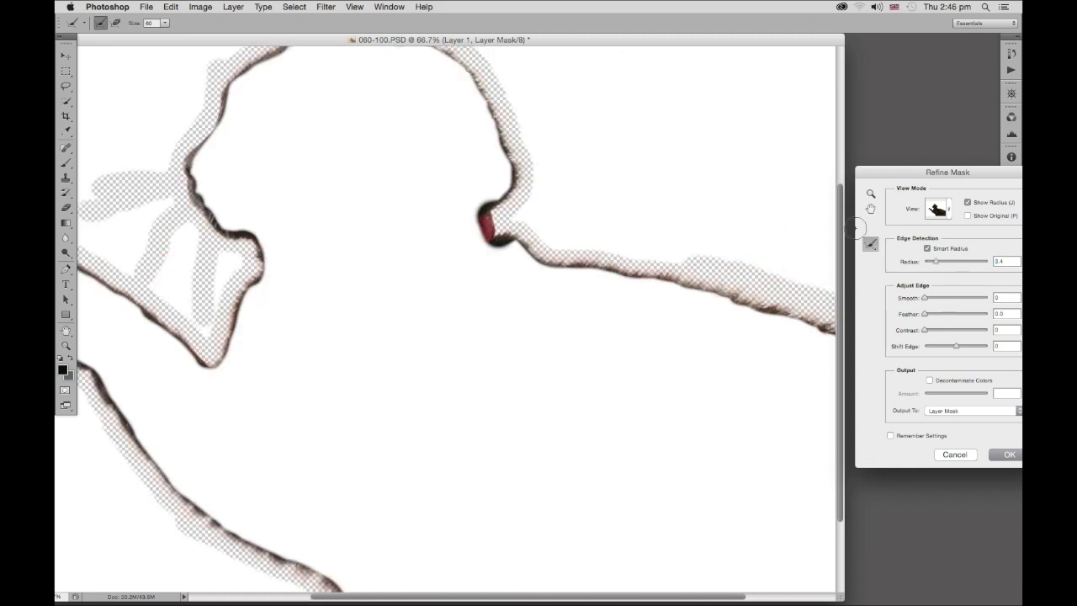
Step: Turn off Show Radius, pick the Refine Radius Tool and brush along the cat's back fur
left_click(968, 203)
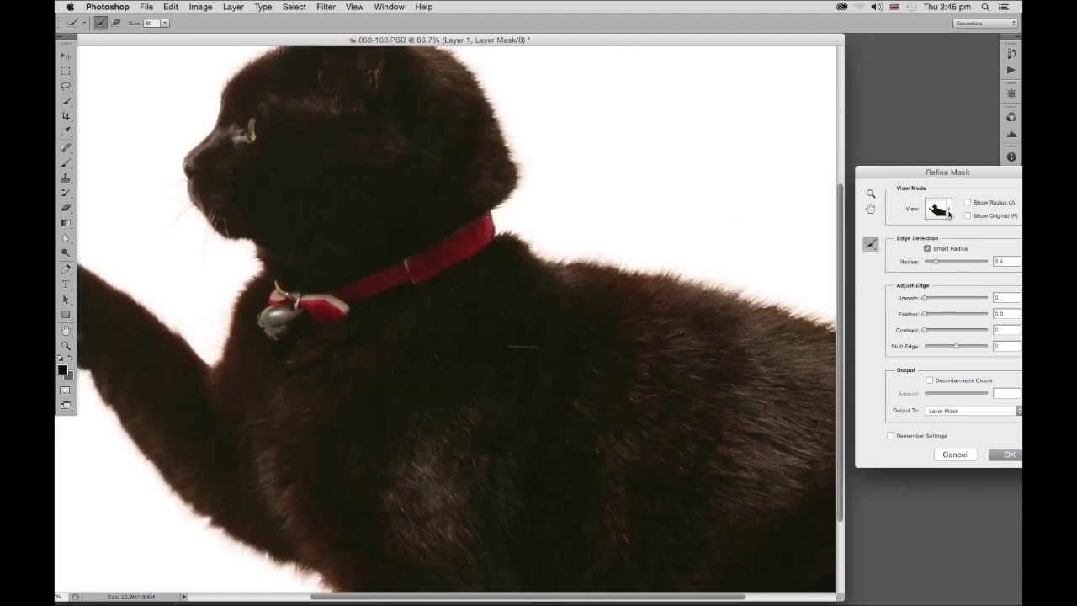
left_click(870, 247)
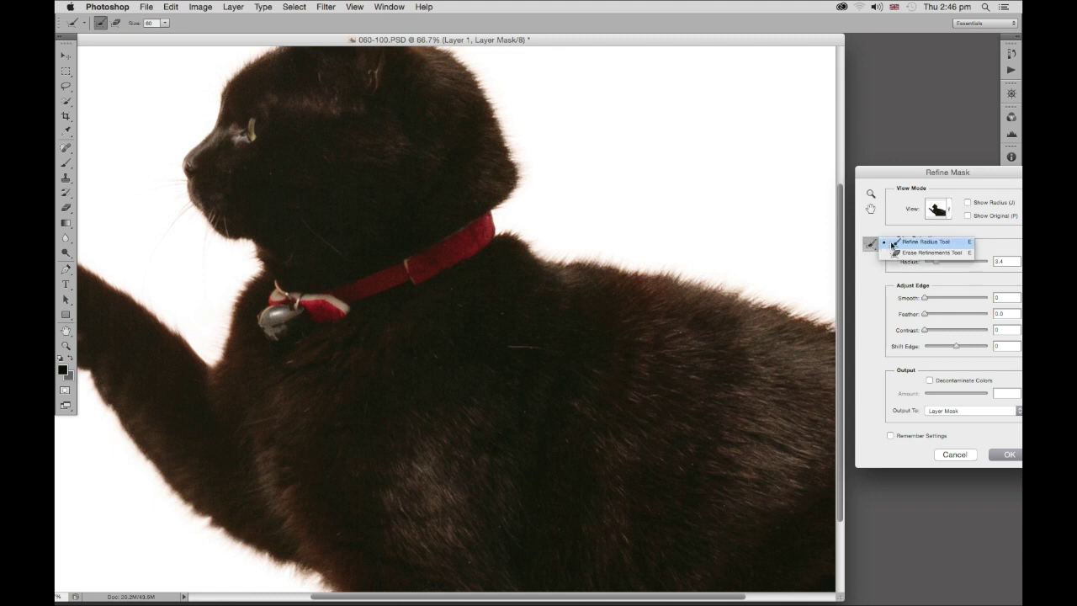
left_click(906, 242)
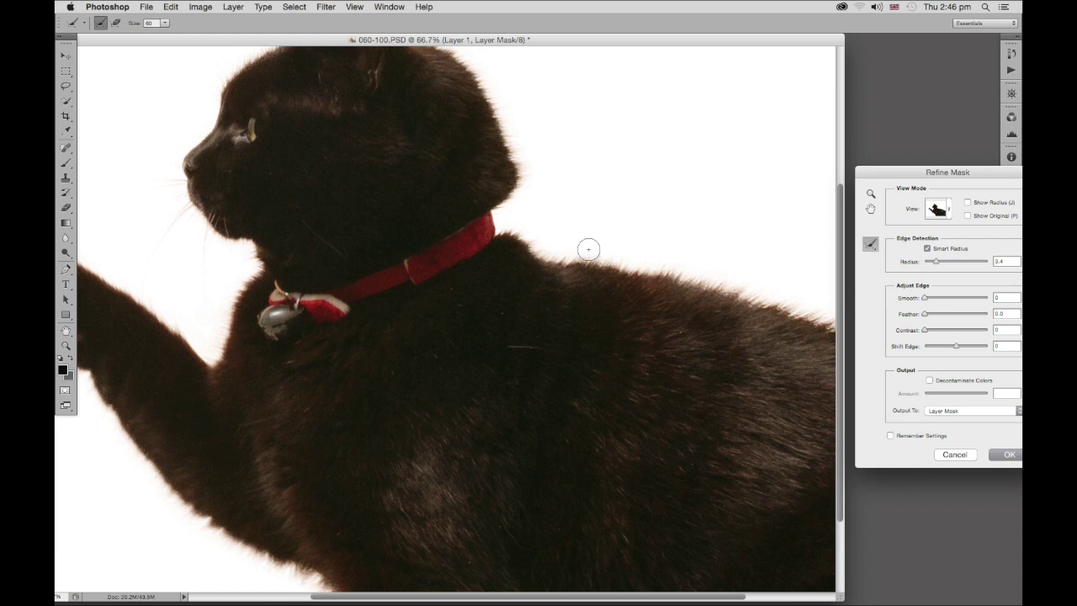
left_click_drag(588, 250, 689, 257)
Step: With a smaller brush, refine the fur below and beside the chin and along the neck
scroll(472, 210, "left", 5)
key("bracketleft")
key("bracketleft")
key("bracketleft")
mouse_move(403, 228)
left_mouse_down()
mouse_move(362, 295)
mouse_move(371, 288)
left_mouse_up()
left_click_drag(426, 245, 426, 343)
mouse_move(391, 200)
left_mouse_down()
mouse_move(301, 226)
mouse_move(373, 202)
mouse_move(356, 190)
left_mouse_up()
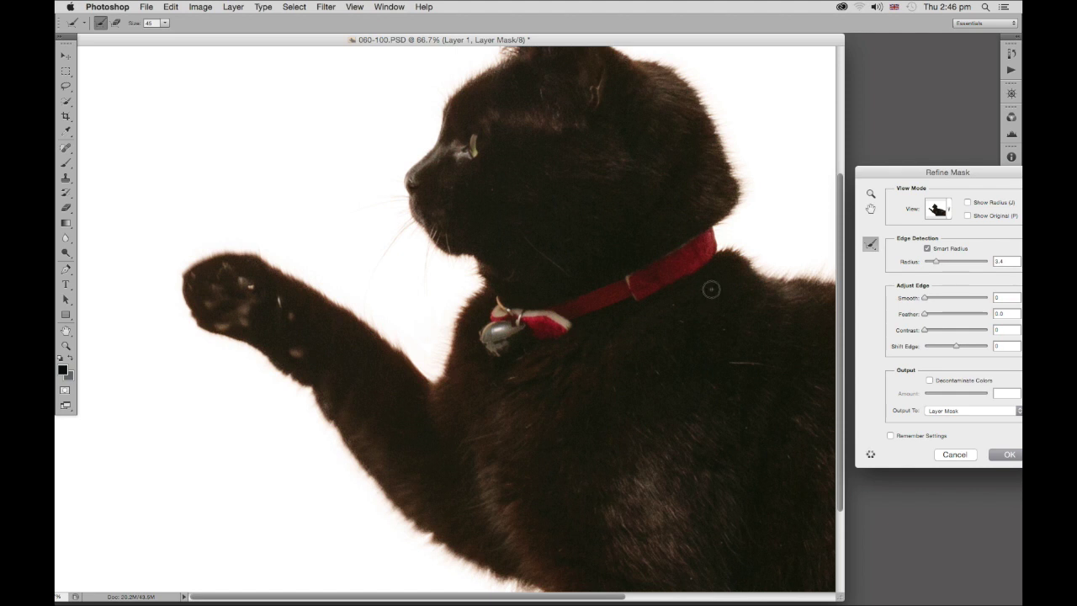
left_click_drag(709, 288, 592, 308)
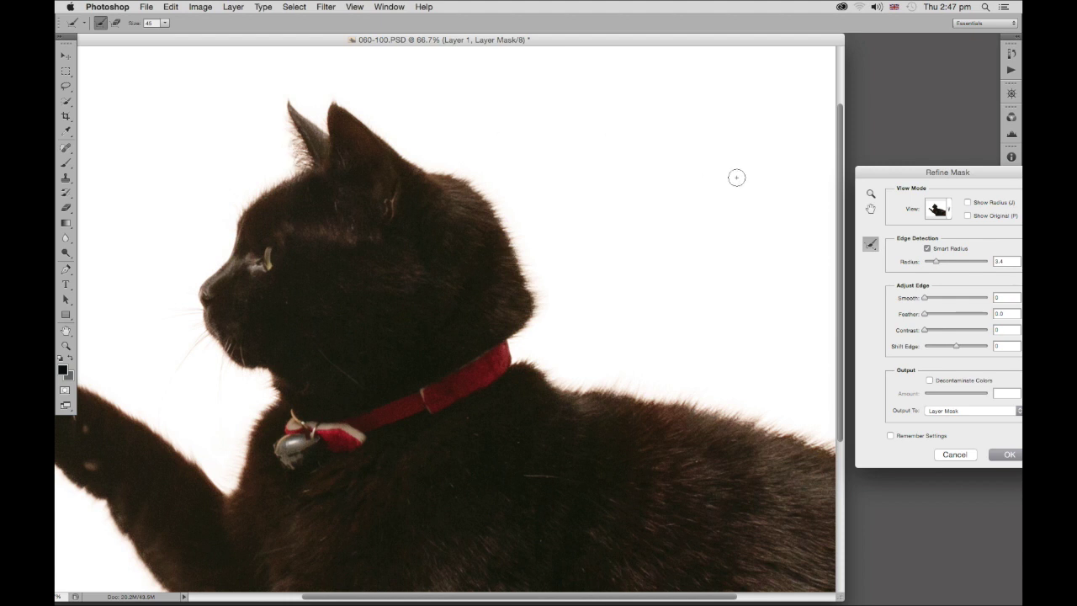
Step: Try the Smooth and Contrast sliders on the cat's mask edge, leaving them at 0
mouse_move(888, 173)
left_mouse_down()
mouse_move(848, 173)
mouse_move(869, 176)
left_mouse_up()
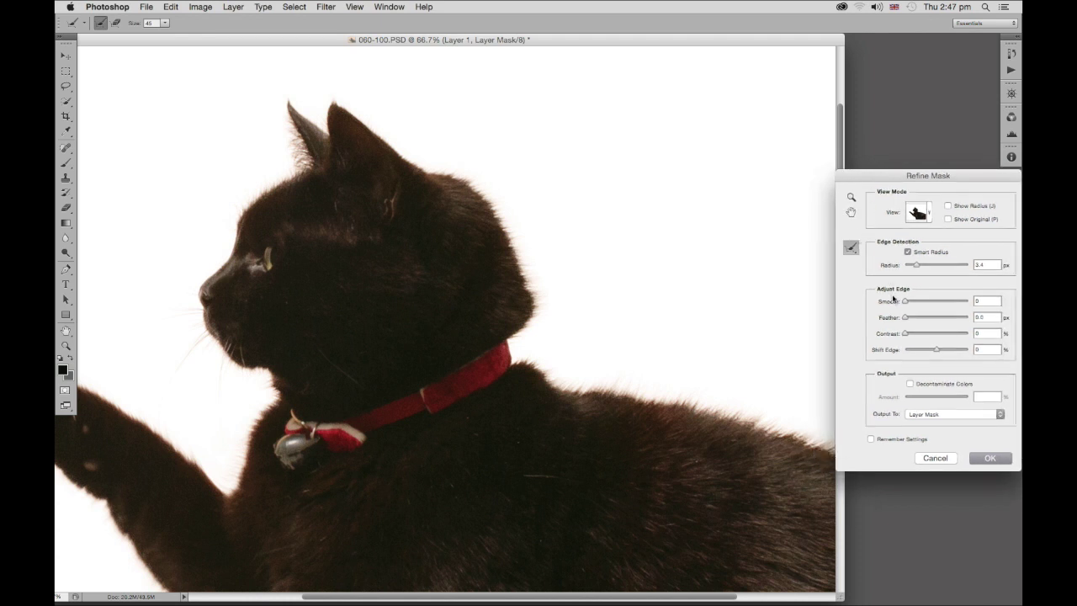
left_click_drag(906, 303, 935, 305)
left_click_drag(935, 303, 889, 308)
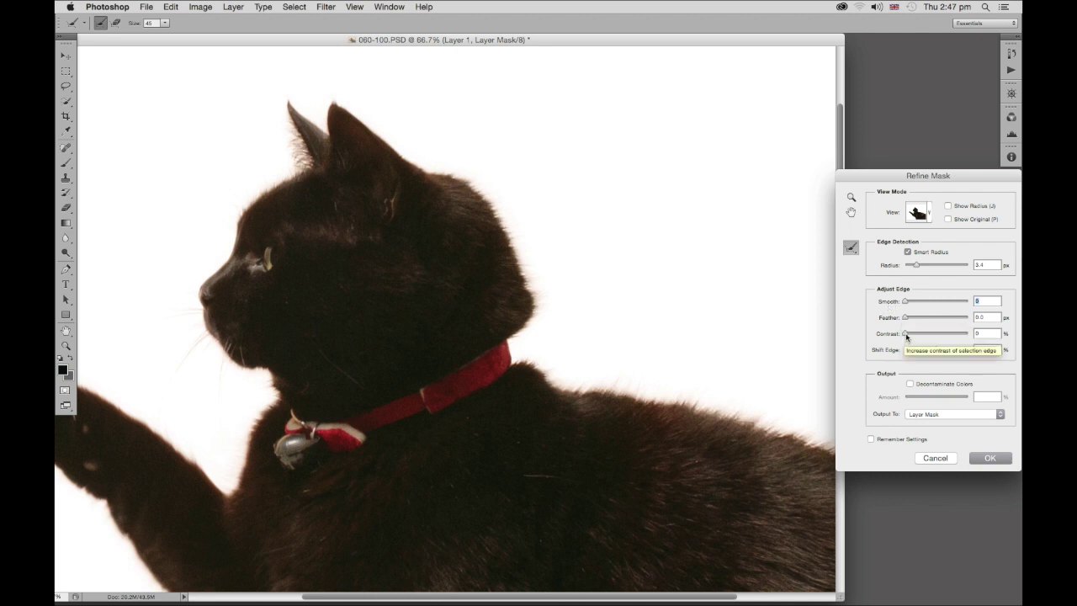
mouse_move(906, 335)
left_mouse_down()
mouse_move(933, 334)
mouse_move(902, 336)
left_mouse_up()
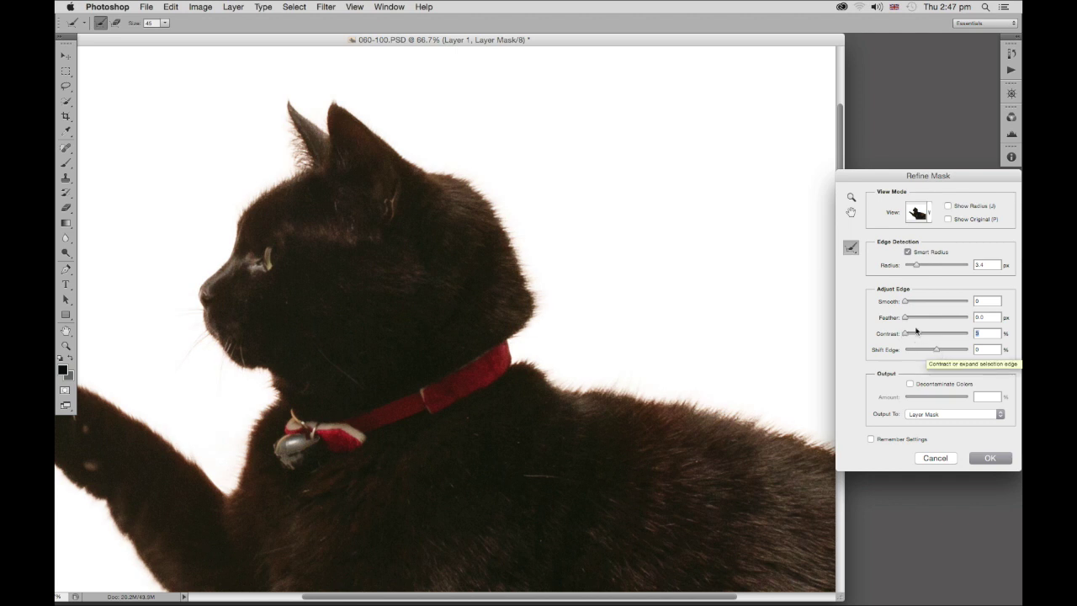
left_click(290, 8)
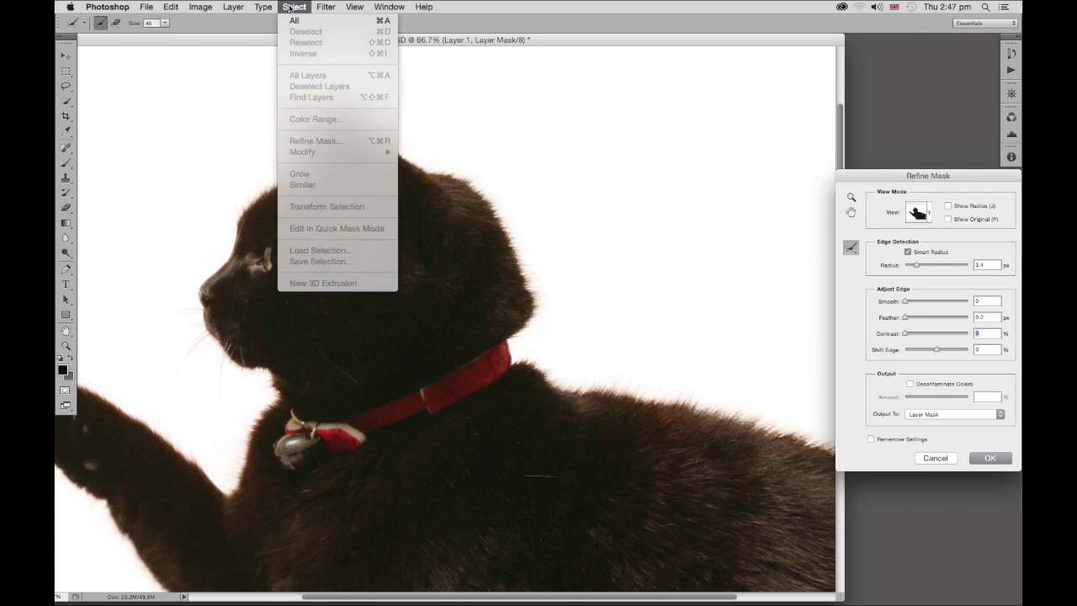
left_click(290, 8)
Step: Push the mask edge outward with a small positive Shift Edge value
left_click_drag(936, 350, 952, 354)
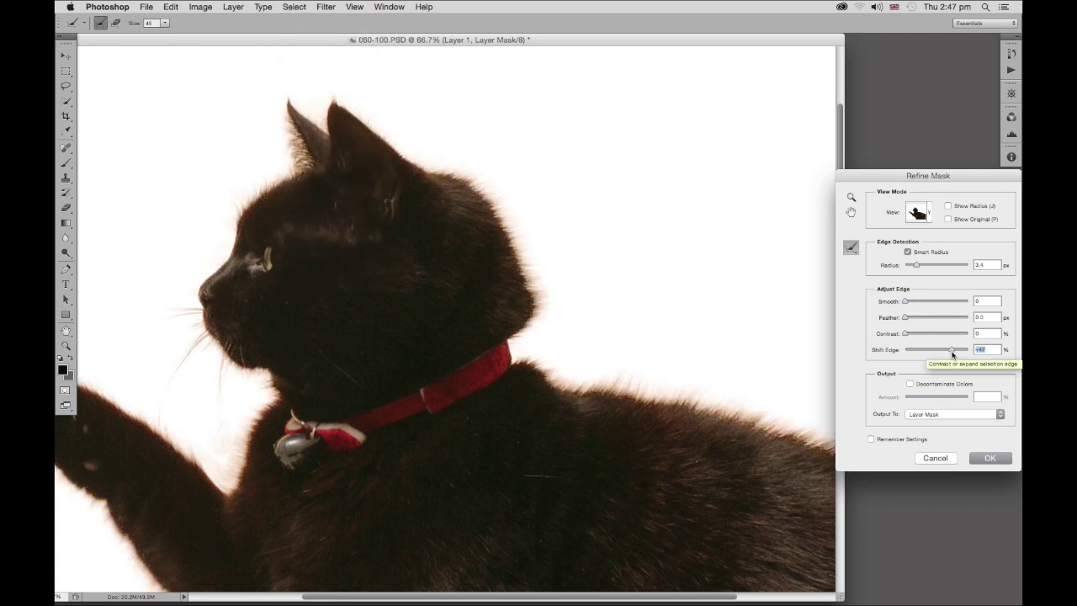
left_click_drag(929, 354, 937, 354)
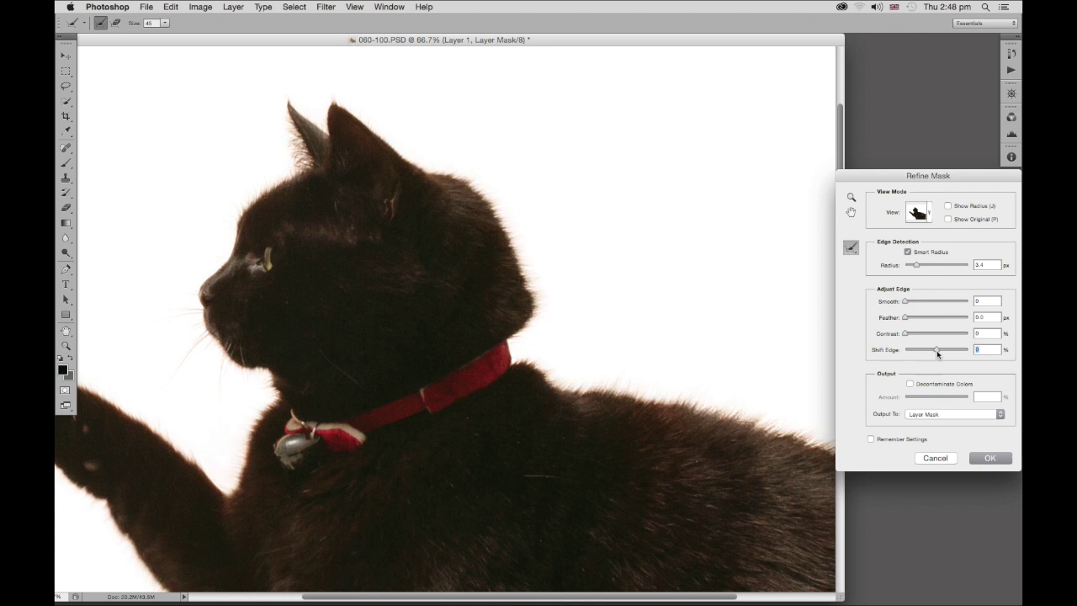
left_click_drag(937, 352, 946, 352)
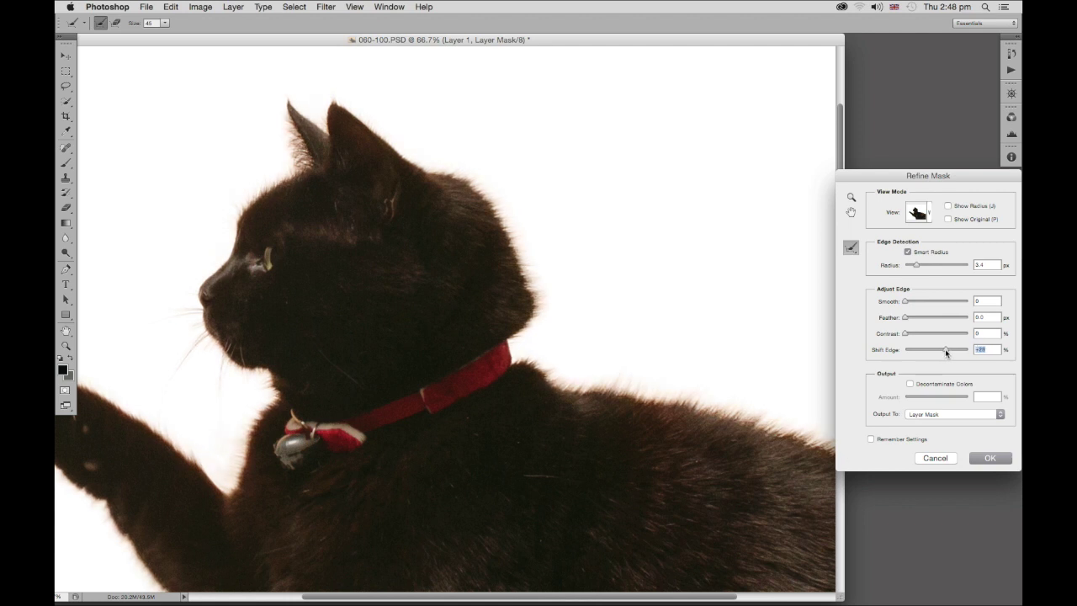
left_click_drag(945, 350, 952, 350)
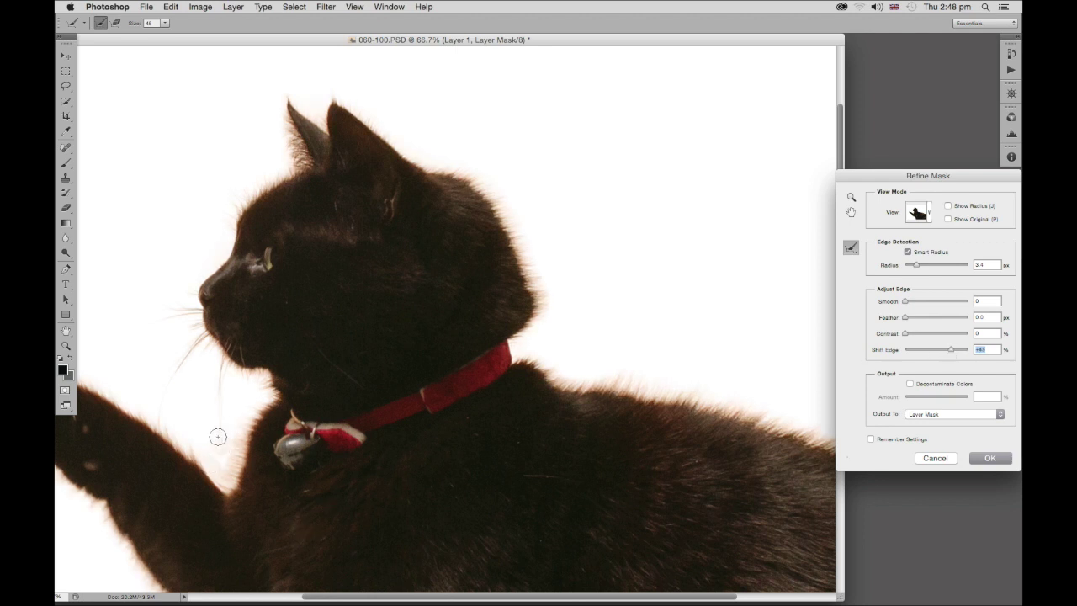
left_click_drag(950, 350, 945, 350)
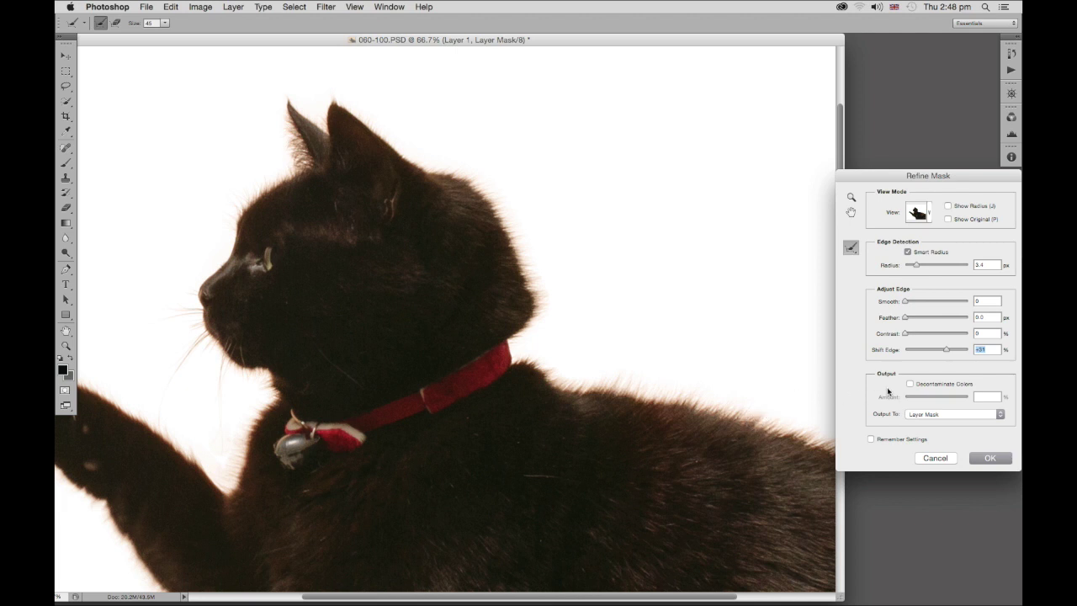
Step: Enable Decontaminate Colors and output the cutout to a New Layer with Layer Mask
left_click(910, 384)
left_click(1000, 414)
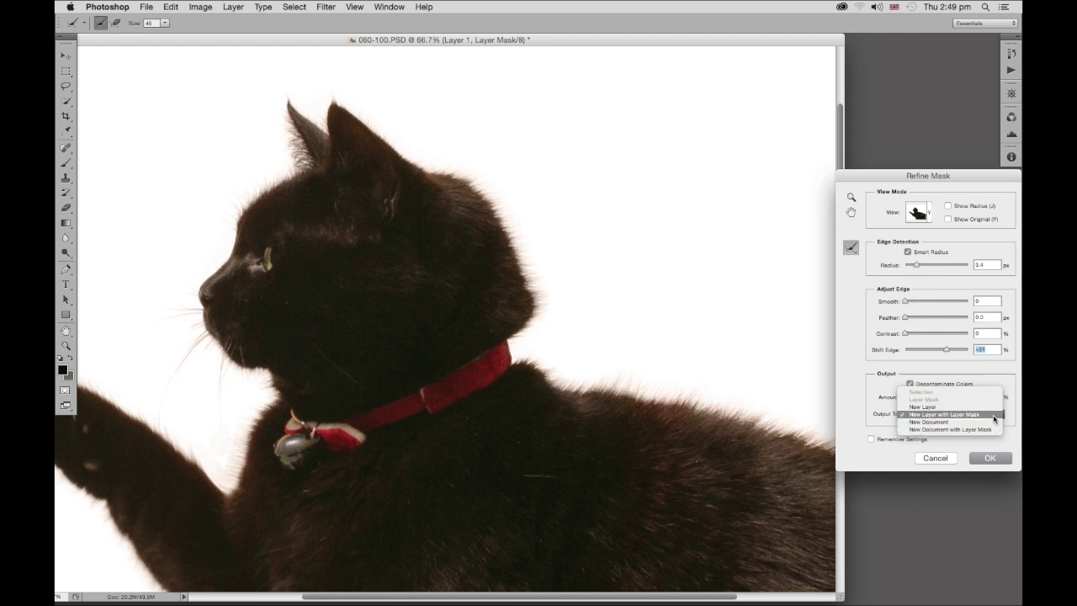
left_click(994, 417)
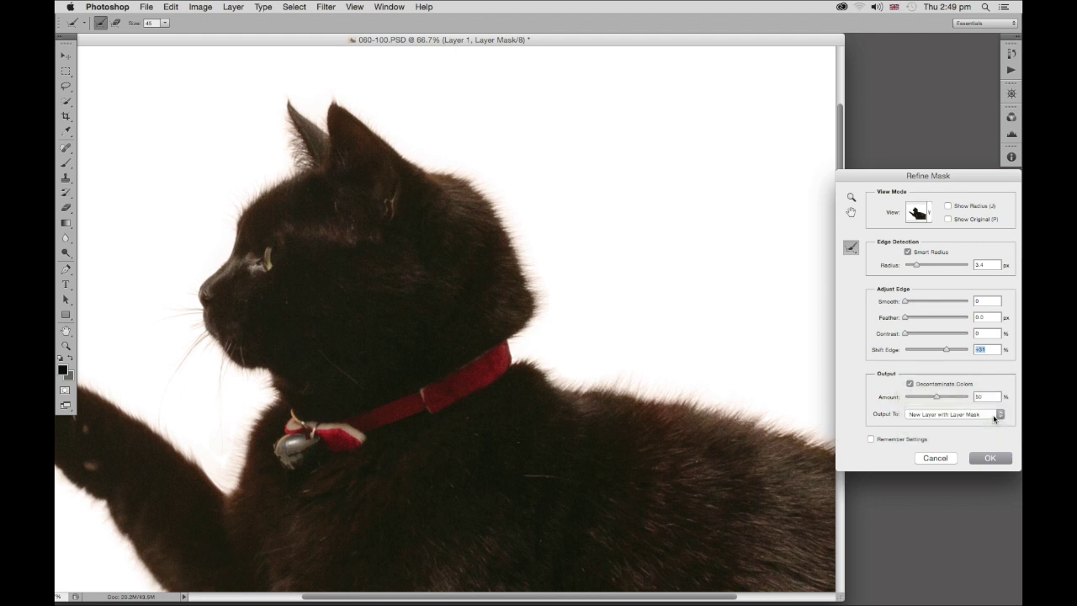
left_click(989, 458)
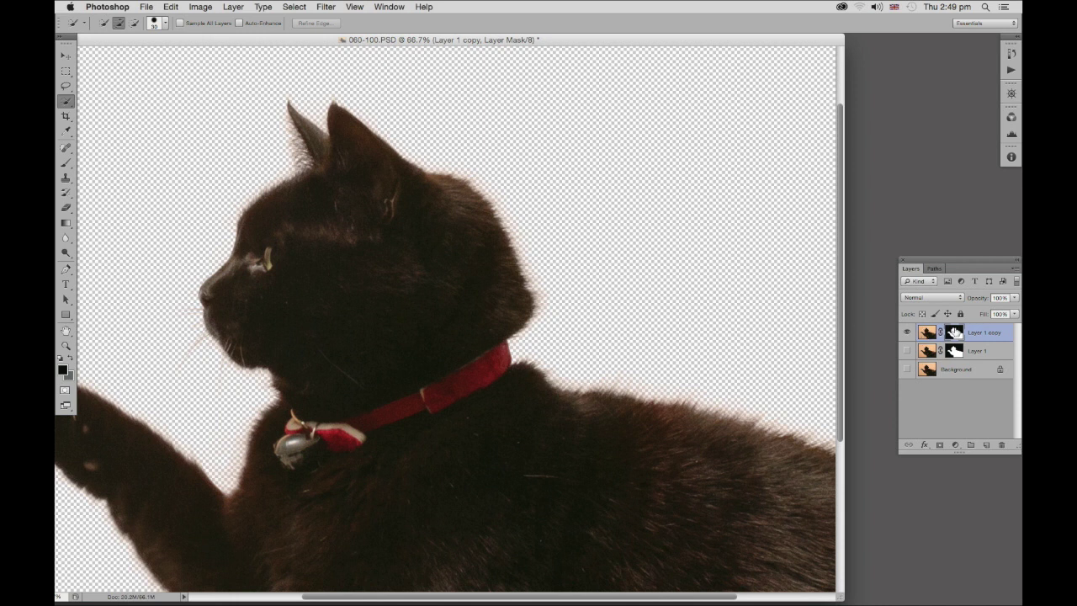
Step: Add a white-filled layer and place it beneath the masked cat layer
key("x")
left_click(987, 445)
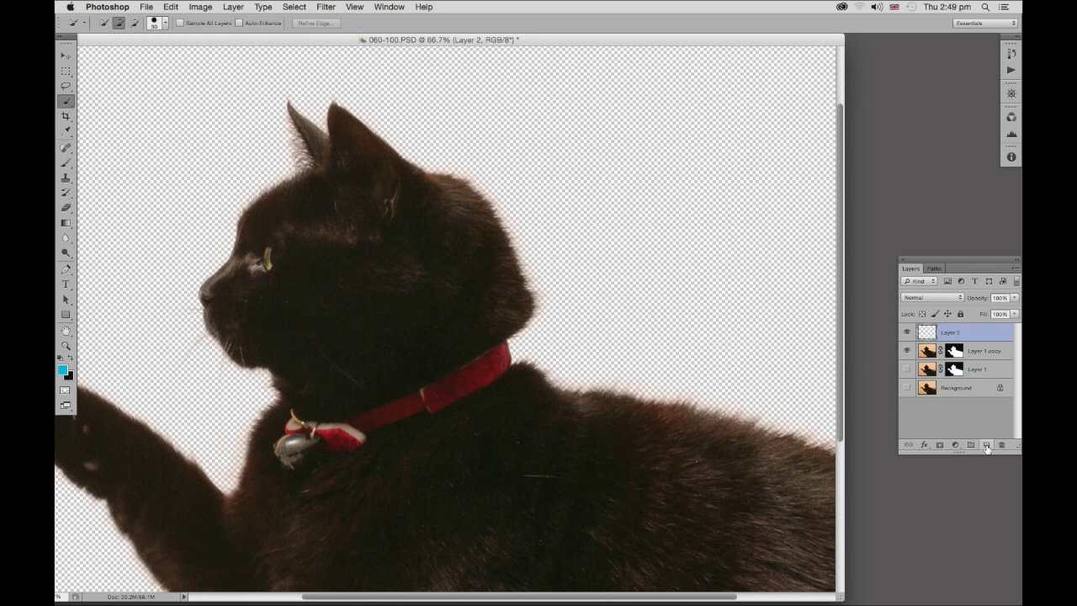
key("alt+BackSpace")
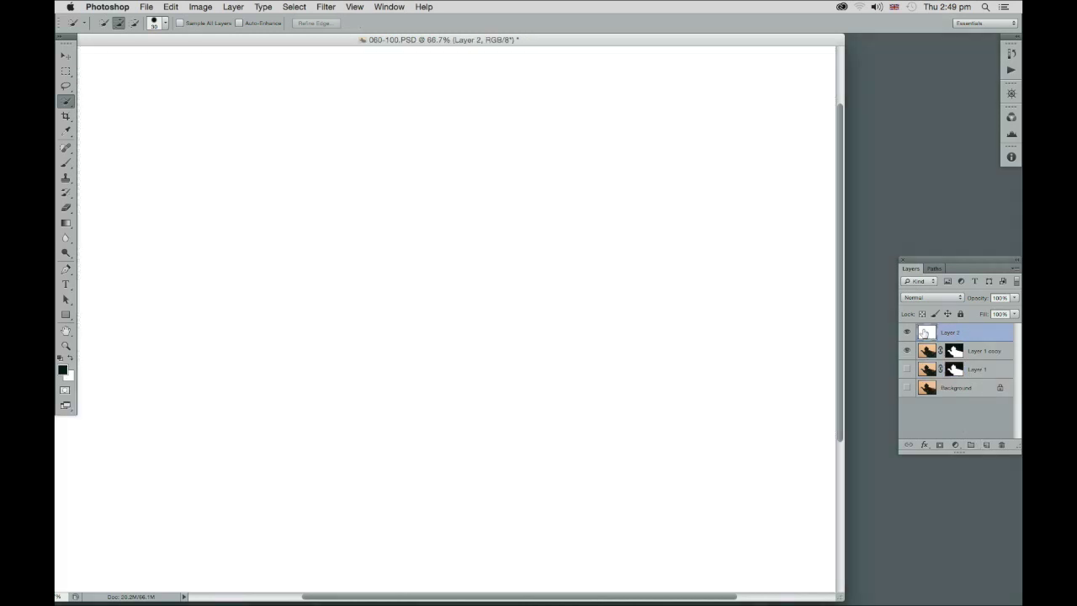
left_click_drag(926, 354, 926, 327)
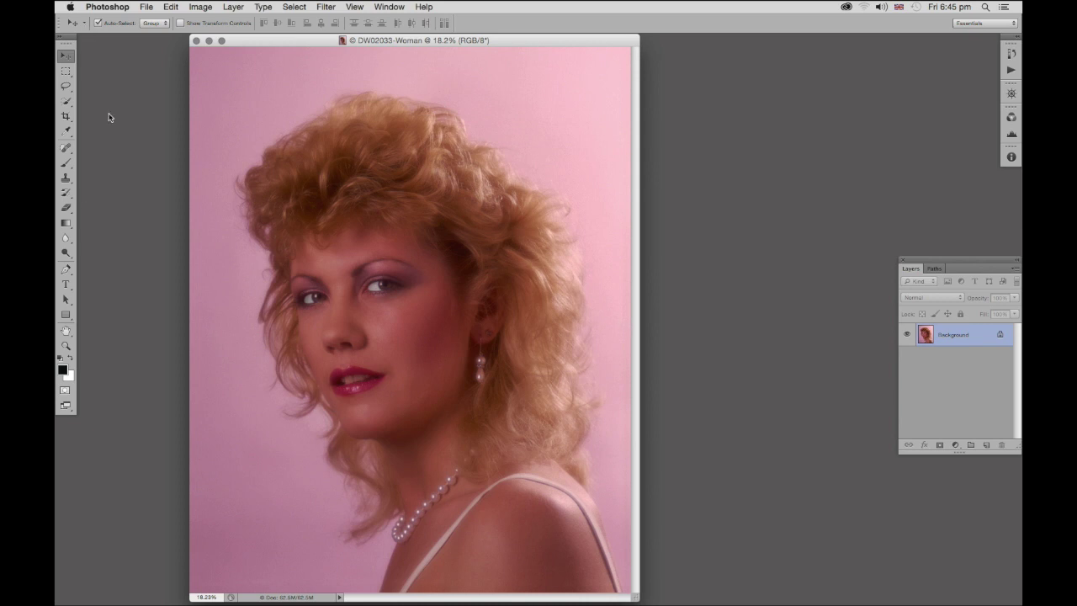
Step: Lasso a loose selection around the woman's hair and shoulder, down to the pearl necklace
left_click(65, 86)
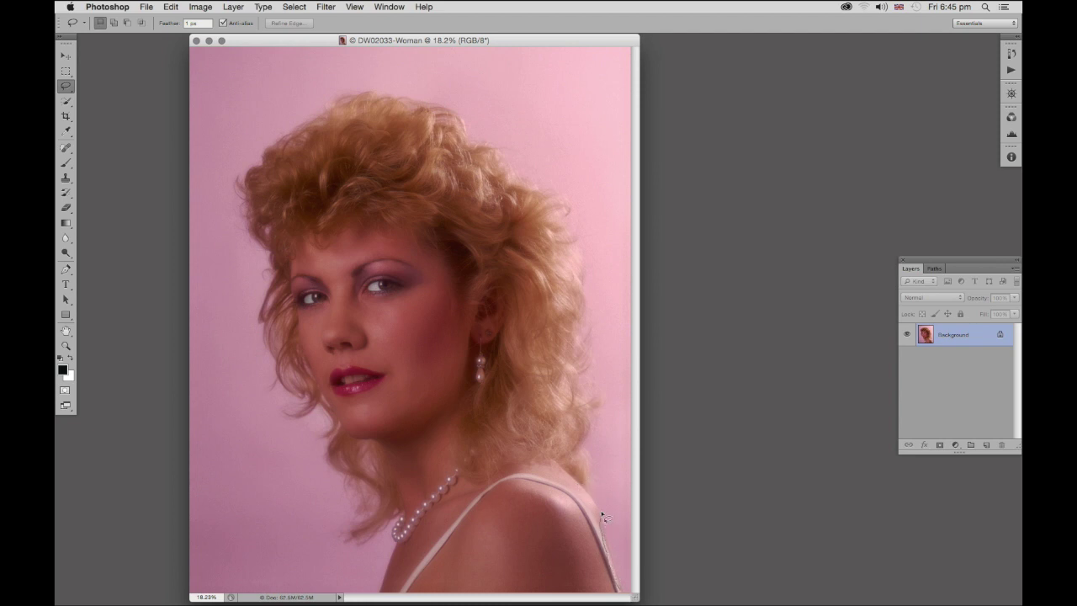
left_click_drag(574, 479, 556, 264)
left_click_drag(507, 200, 446, 134)
left_click_drag(391, 495, 403, 518)
left_click_drag(622, 600, 617, 600)
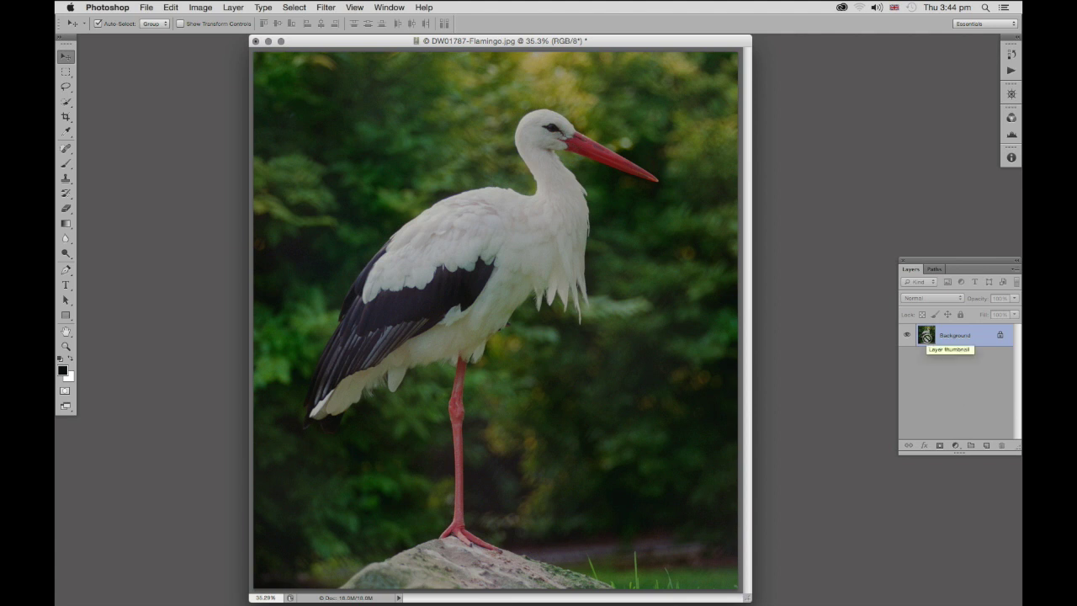
Step: Duplicate Background to Layer 1 and quick-select the stork from head and beak down the leg to the rock
key("super+j")
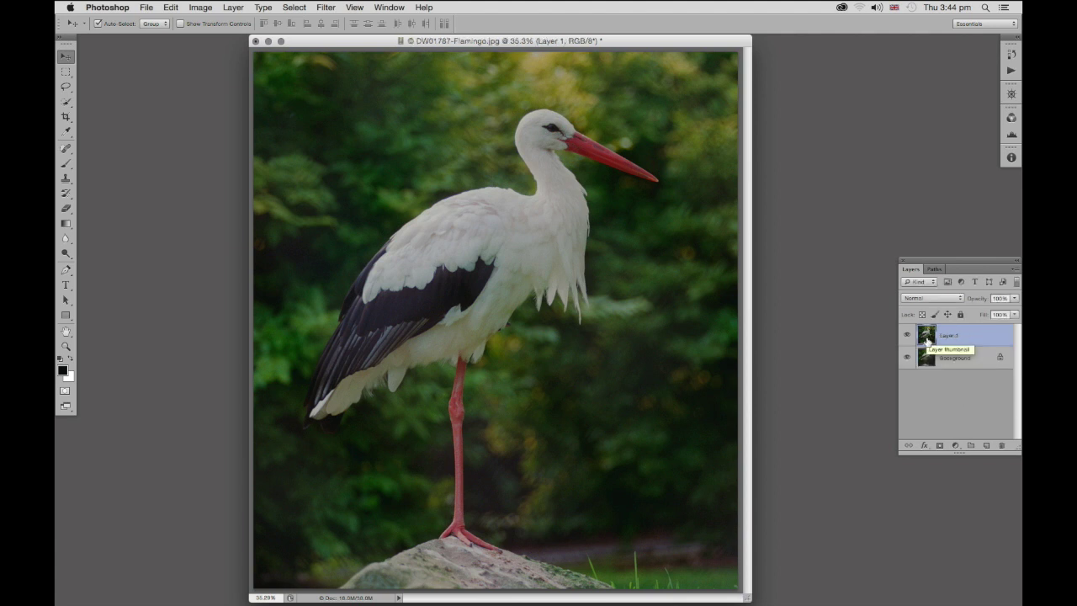
left_click(65, 101)
left_click_drag(534, 125, 646, 173)
mouse_move(545, 201)
left_mouse_down()
mouse_move(382, 295)
mouse_move(475, 264)
mouse_move(379, 317)
mouse_move(332, 388)
mouse_move(367, 310)
left_mouse_up()
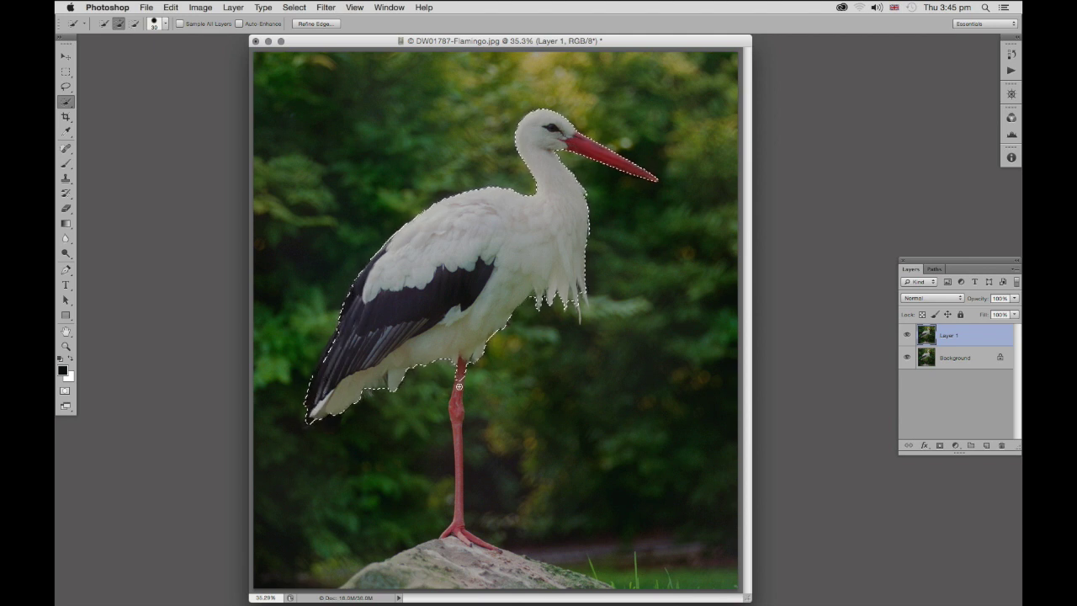
mouse_move(458, 392)
left_mouse_down()
mouse_move(462, 534)
mouse_move(488, 547)
mouse_move(483, 530)
left_mouse_up()
mouse_move(480, 493)
left_mouse_down()
mouse_move(467, 460)
mouse_move(463, 502)
mouse_move(478, 535)
left_mouse_up()
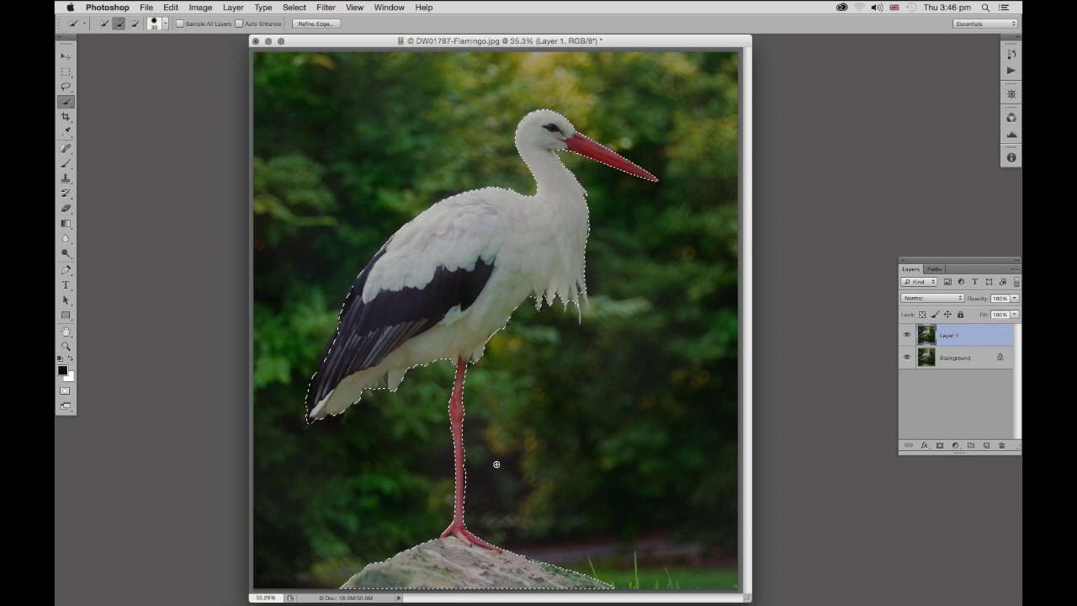
Step: Add the leg edge and a small knee area to the stork selection with the polygon lasso
key("l")
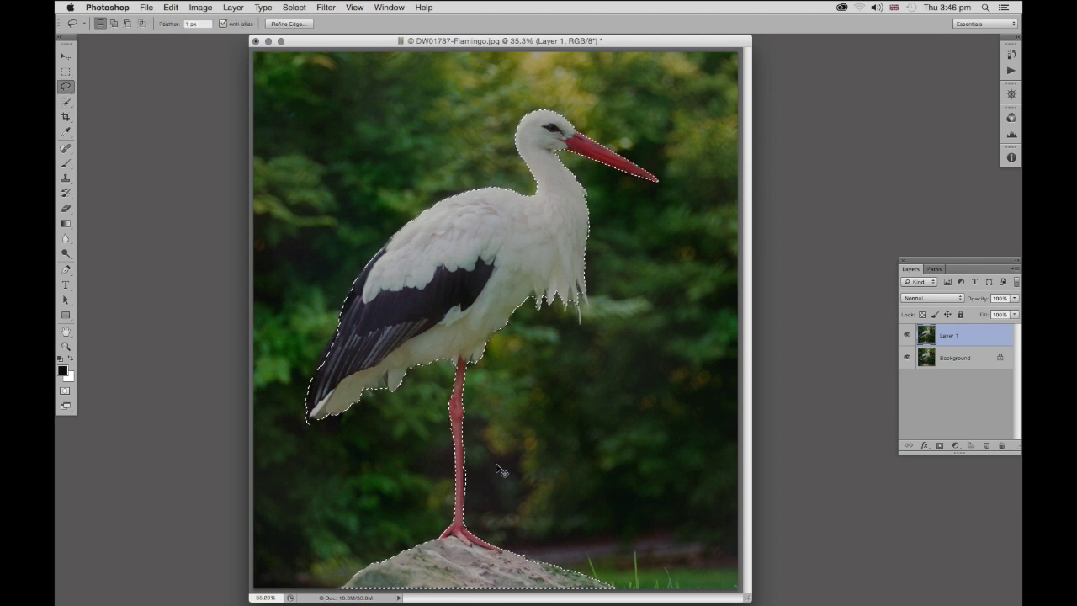
key("super+plus")
key("super+plus")
key("super+plus")
key("super+plus")
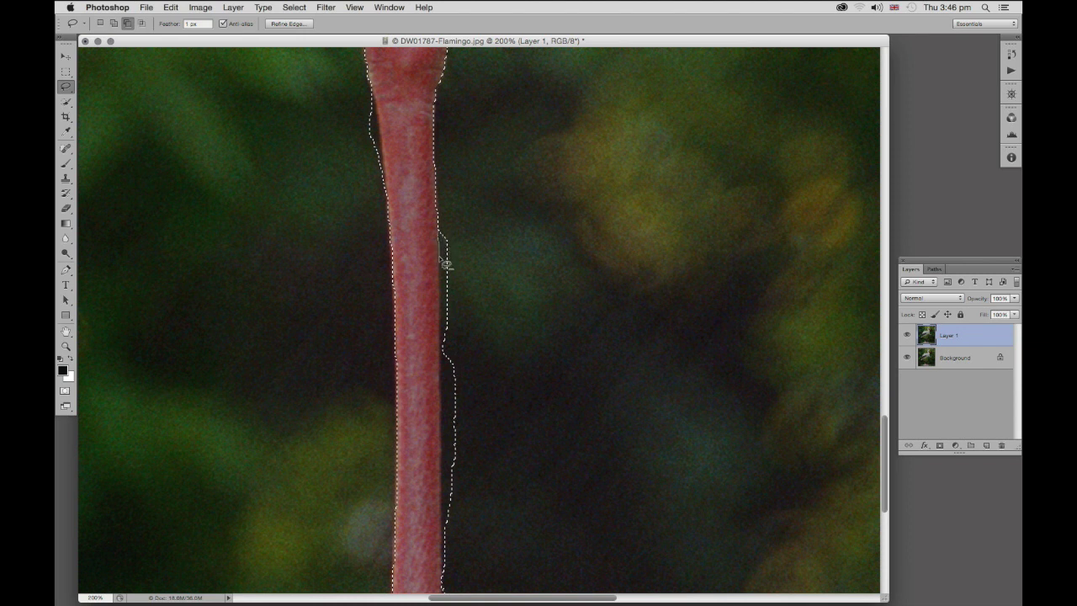
key("shift+l")
left_click(441, 235)
left_click(447, 561)
scroll(480, 236, "down", 5)
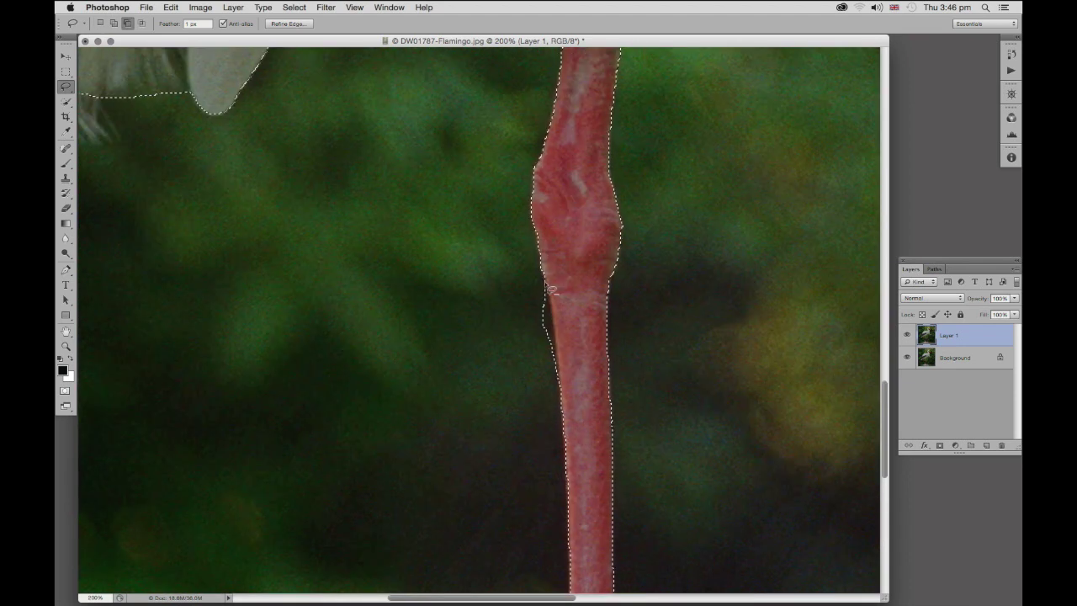
left_click_drag(553, 298, 533, 295)
Step: Add the dark feather, the lower-left feather tip and the wing's left edge, then fit the image in view
scroll(423, 415, "left", 10)
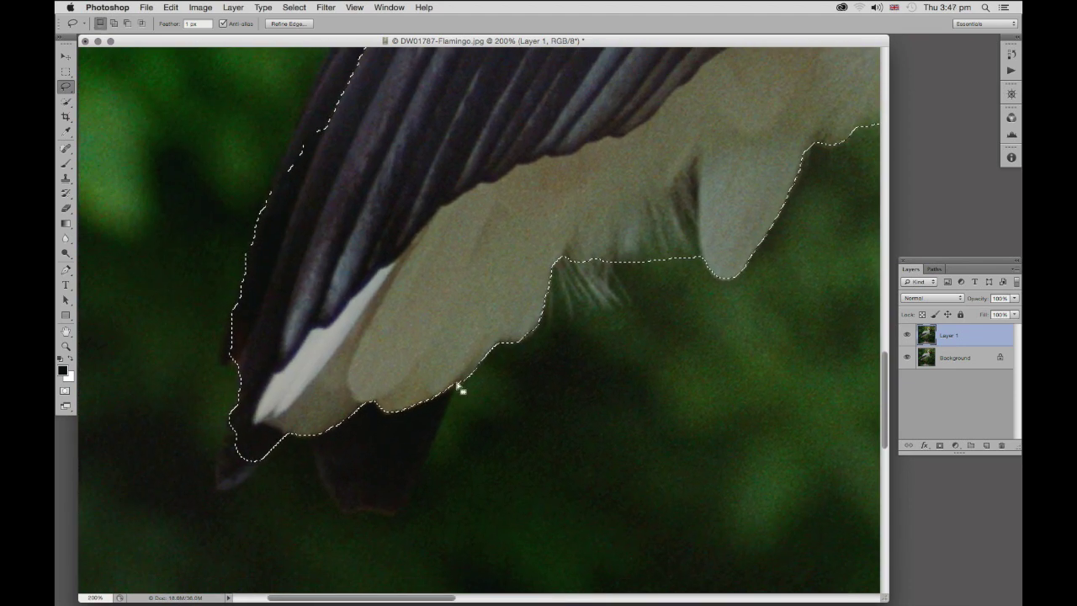
mouse_move(460, 386)
left_mouse_down()
mouse_move(394, 516)
mouse_move(353, 510)
mouse_move(318, 468)
mouse_move(310, 408)
left_mouse_up()
mouse_move(282, 468)
left_mouse_down()
mouse_move(217, 493)
mouse_move(236, 336)
left_mouse_up()
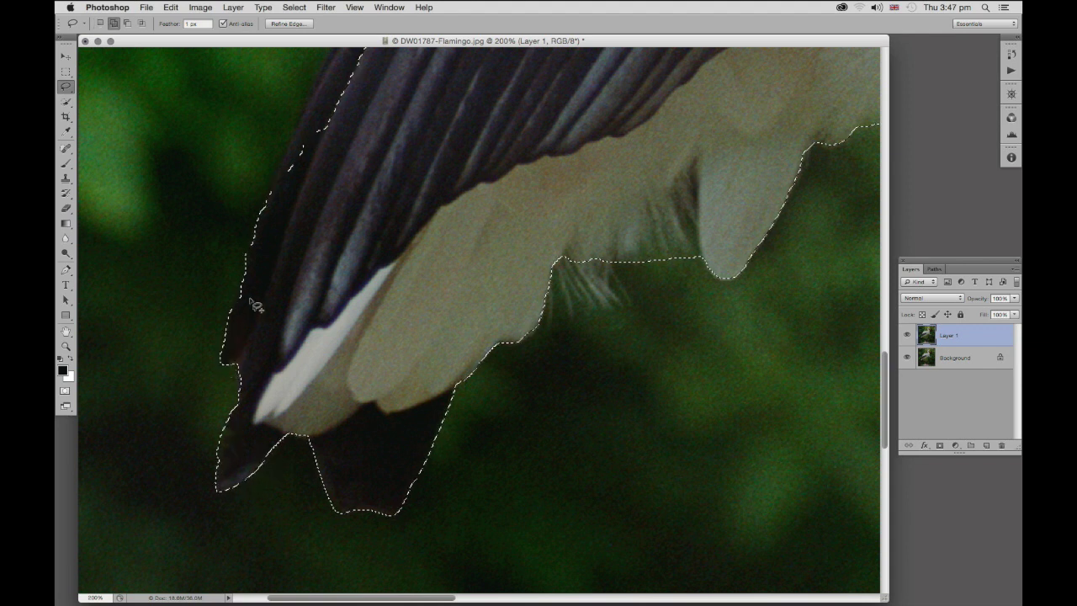
scroll(308, 305, "up", 5)
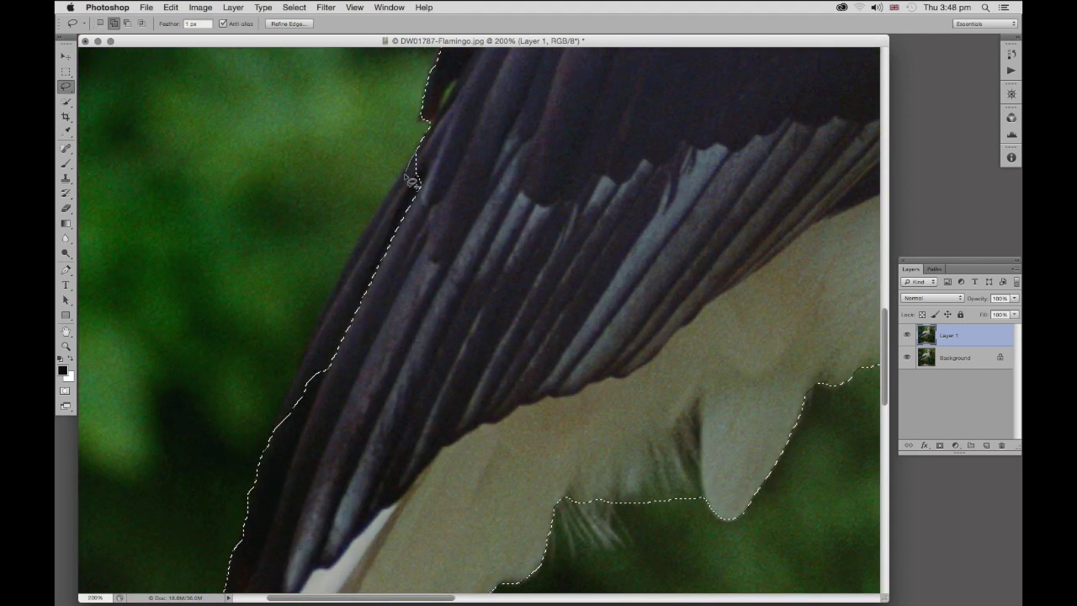
mouse_move(407, 191)
left_mouse_down()
mouse_move(415, 156)
mouse_move(262, 467)
left_mouse_up()
key("super+0")
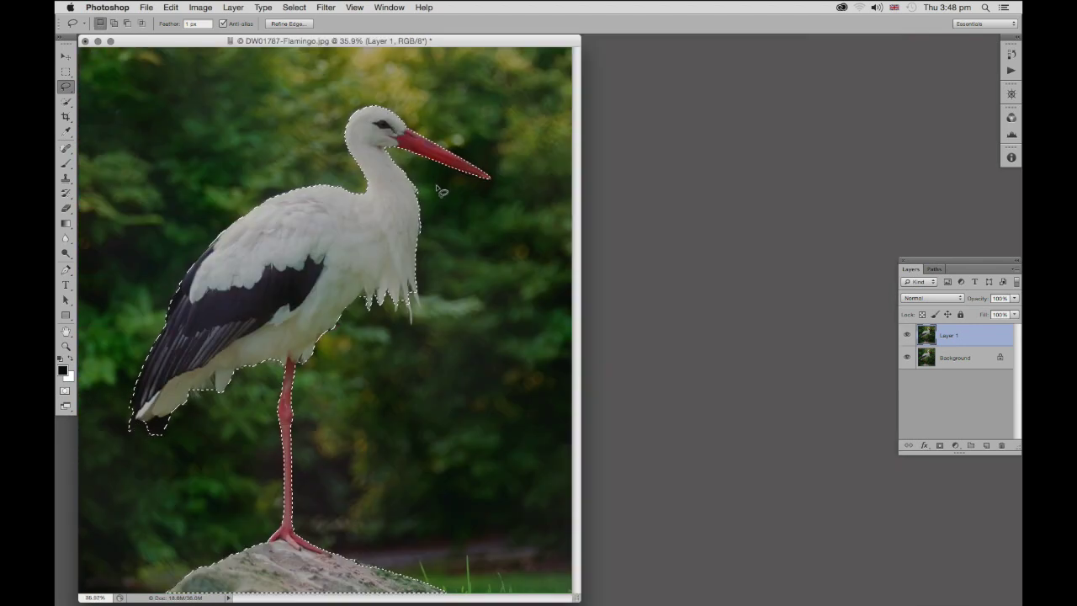
left_click_drag(186, 44, 358, 45)
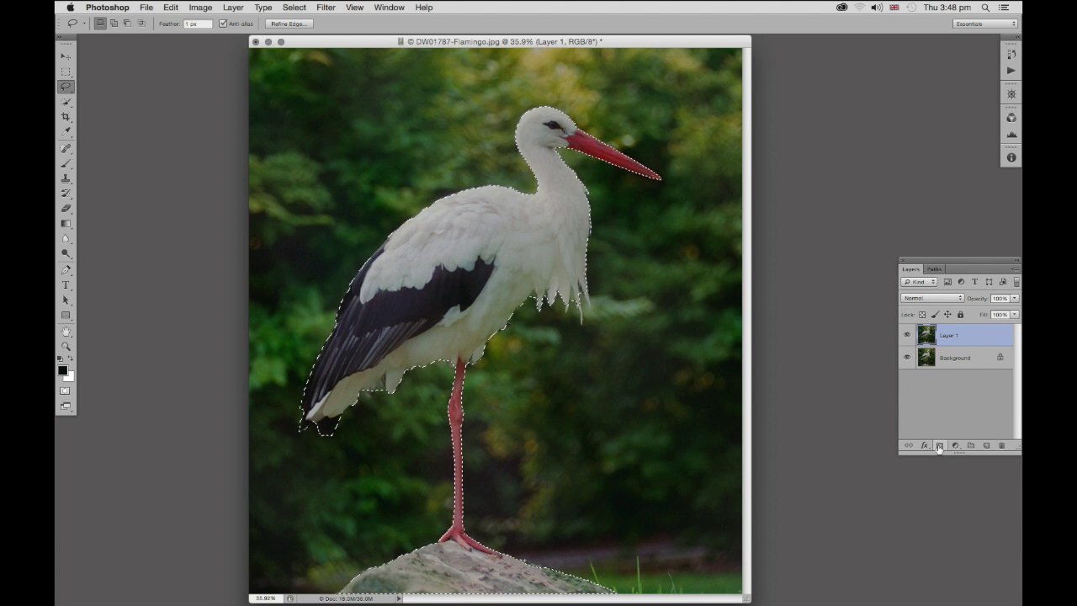
Step: Mask Layer 1 to the stork selection and open the mask's Mask Edge refinement
left_click(939, 446)
double_click(953, 338)
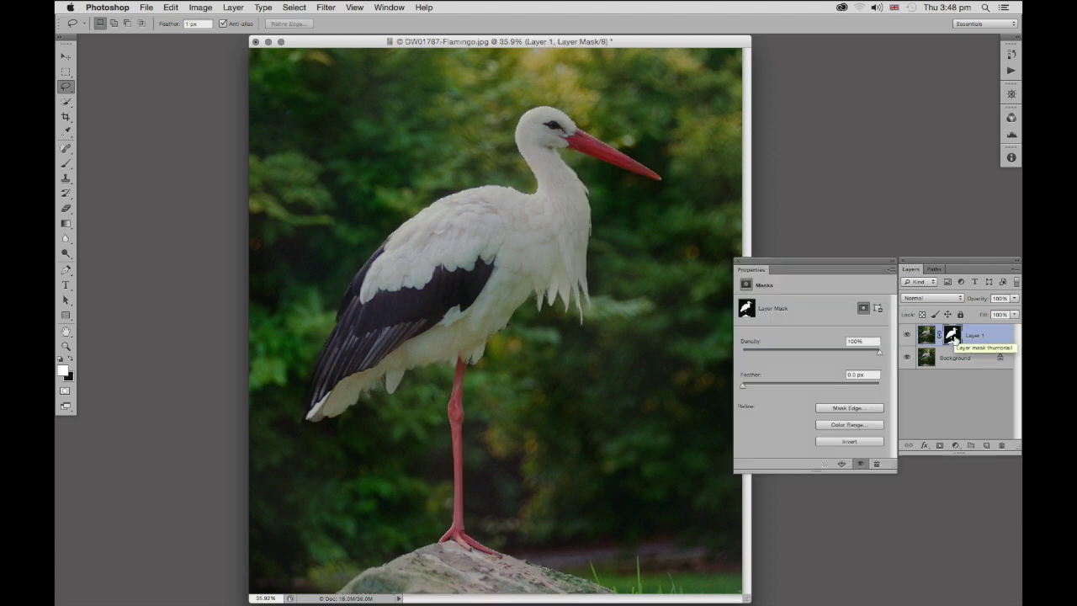
left_click(848, 408)
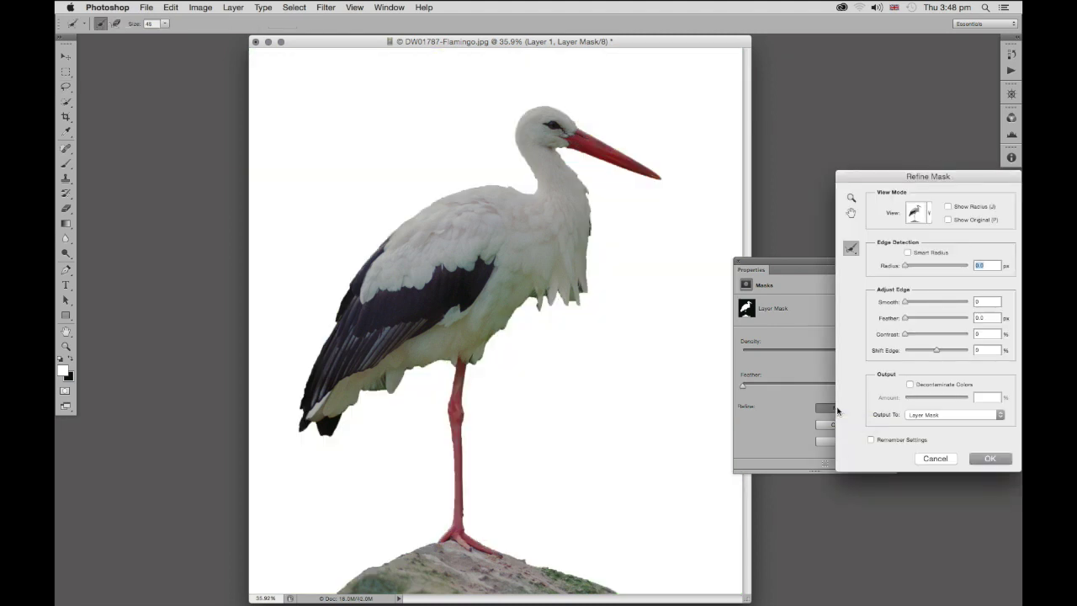
Step: Refine the mask edge over the top of the head and down the back of the neck
left_click_drag(658, 44, 603, 44)
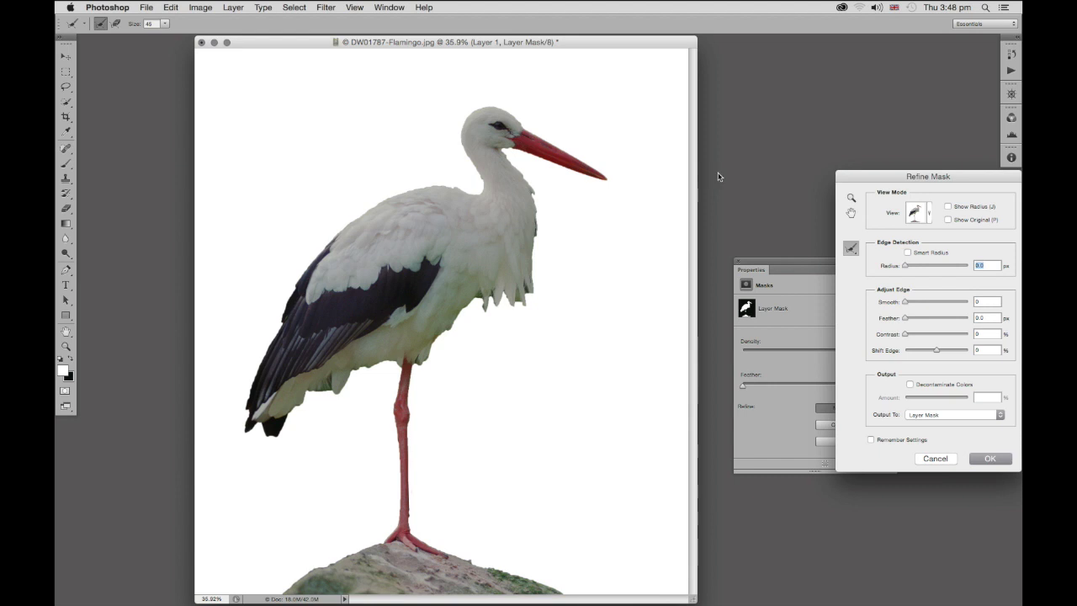
key("super+plus")
key("super+plus")
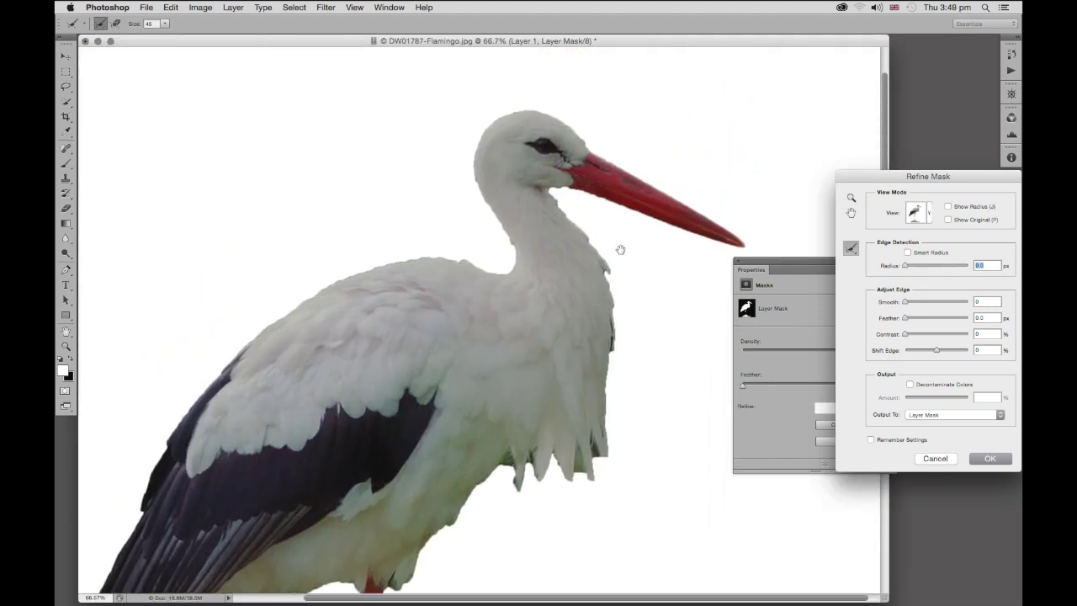
mouse_move(584, 145)
left_mouse_down()
mouse_move(510, 110)
mouse_move(469, 164)
left_mouse_up()
key("bracketleft")
key("bracketleft")
key("bracketleft")
mouse_move(469, 165)
left_mouse_down()
mouse_move(471, 198)
mouse_move(515, 269)
left_mouse_up()
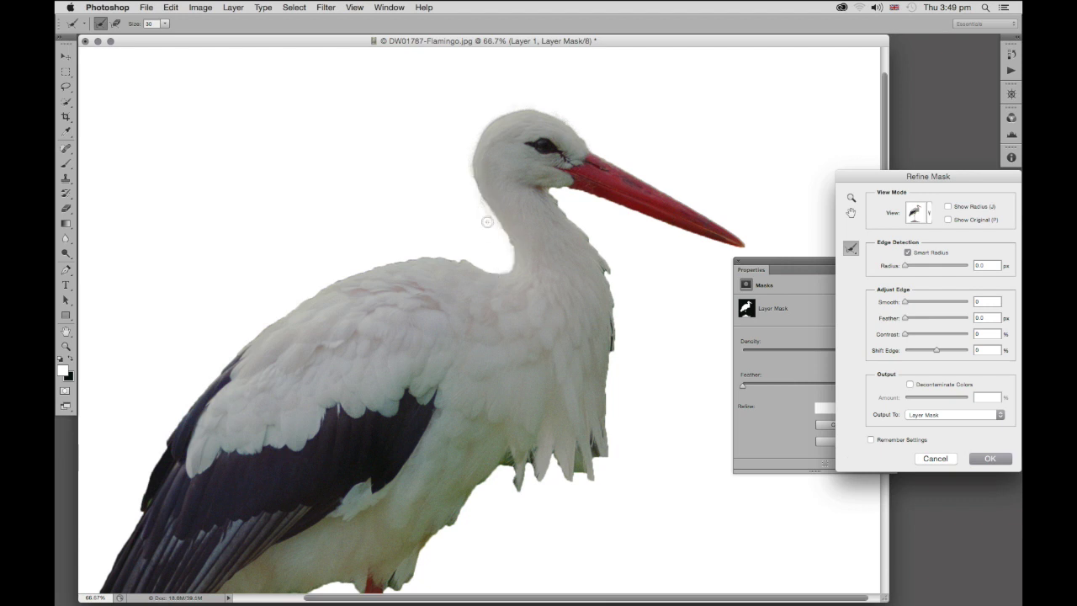
key("super+plus")
mouse_move(608, 118)
left_mouse_down()
mouse_move(597, 145)
mouse_move(642, 195)
mouse_move(676, 286)
mouse_move(650, 357)
mouse_move(656, 396)
mouse_move(641, 307)
mouse_move(629, 330)
mouse_move(641, 387)
mouse_move(626, 324)
mouse_move(634, 374)
mouse_move(630, 328)
mouse_move(632, 371)
mouse_move(607, 370)
left_mouse_up()
Step: Refine the mask along the lower-left feathers, the lower wing edge and near the leg
scroll(658, 396, "down", 5)
key("bracketright")
key("bracketleft")
left_click_drag(507, 365, 408, 454)
left_click_drag(404, 494, 463, 381)
mouse_move(405, 463)
left_mouse_down()
mouse_move(383, 436)
mouse_move(386, 459)
mouse_move(557, 383)
mouse_move(520, 368)
mouse_move(532, 379)
mouse_move(522, 388)
mouse_move(549, 386)
mouse_move(532, 370)
mouse_move(463, 382)
mouse_move(420, 433)
mouse_move(365, 409)
mouse_move(339, 423)
left_mouse_up()
key("bracketright")
key("alt")
Step: Refine the mask along the wing tip, the leg's right edge and the rock, then apply it
left_click_drag(128, 557, 140, 509)
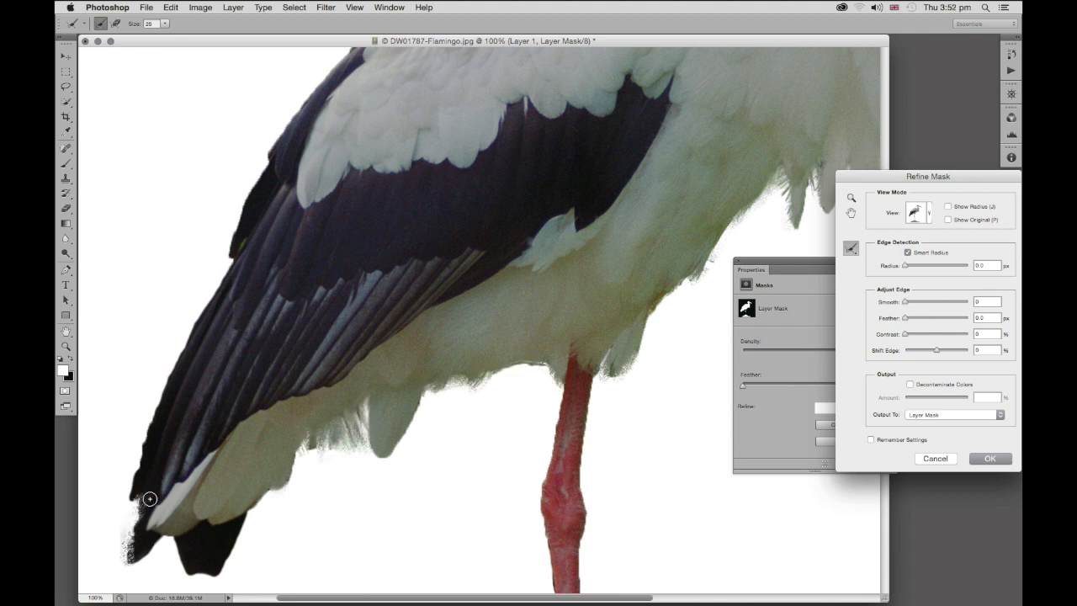
scroll(531, 432, "down", 5)
left_click_drag(543, 318, 540, 374)
scroll(538, 433, "down", 10)
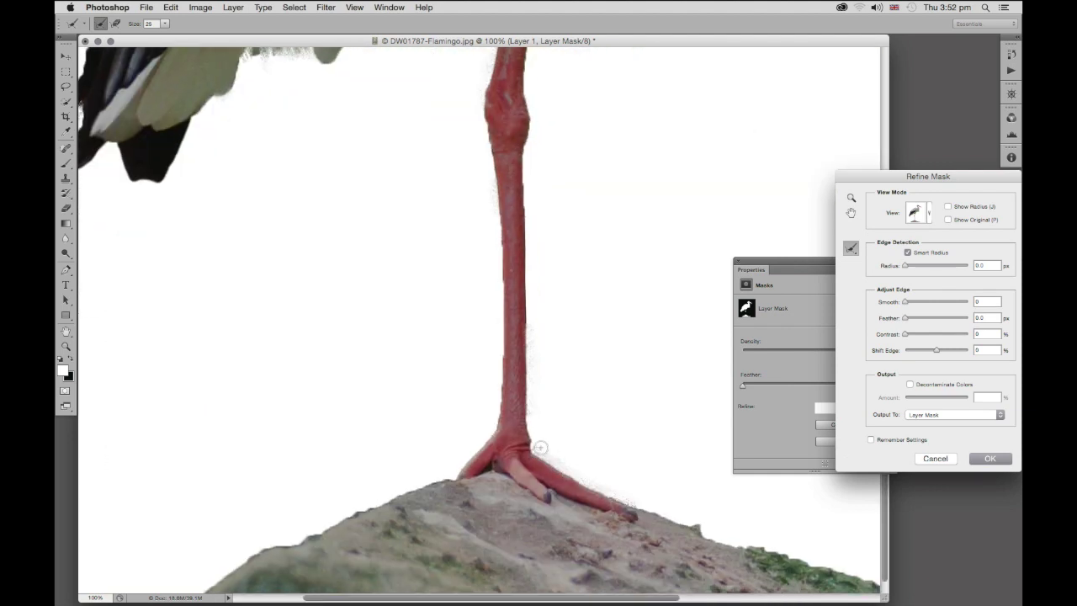
mouse_move(534, 353)
left_mouse_down()
mouse_move(450, 482)
mouse_move(547, 410)
left_mouse_up()
left_click_drag(450, 479, 336, 520)
scroll(362, 521, "left", 5)
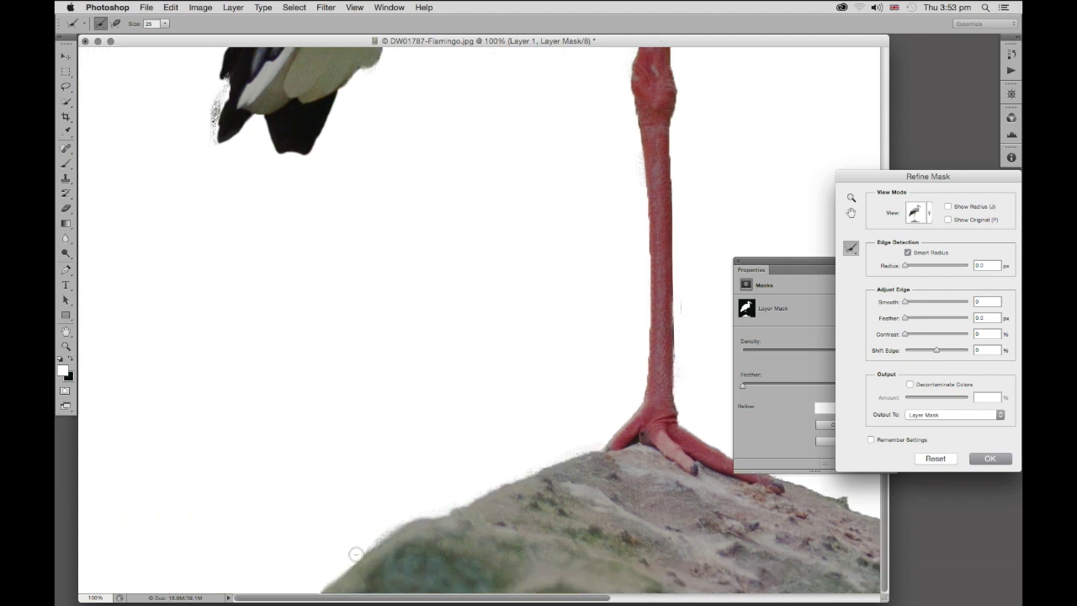
scroll(524, 420, "up", 10)
scroll(524, 421, "right", 4)
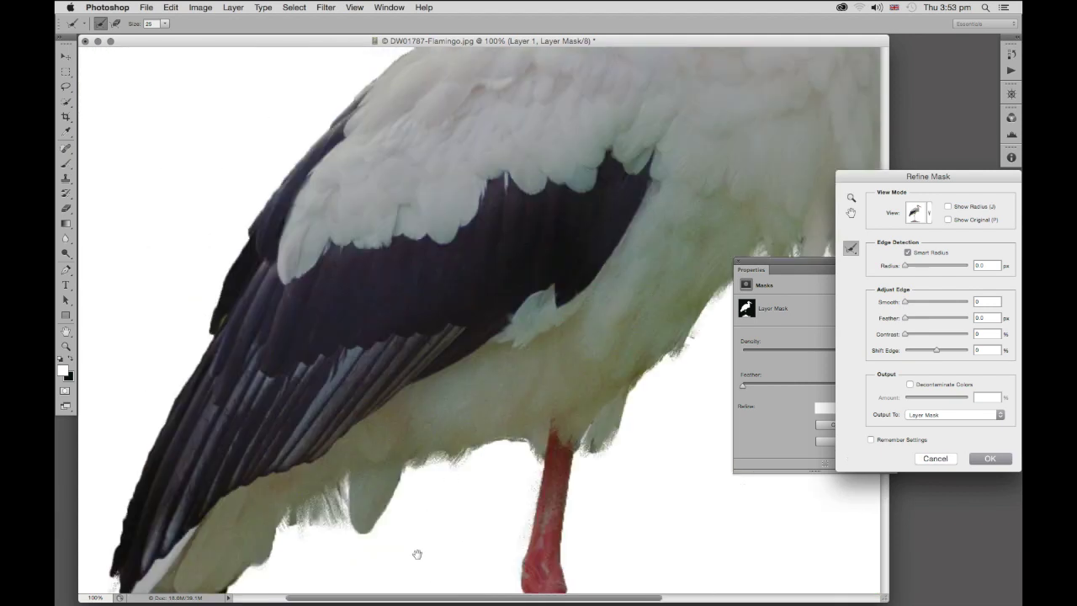
key("Return")
scroll(491, 435, "down", 5)
scroll(483, 439, "left", 4)
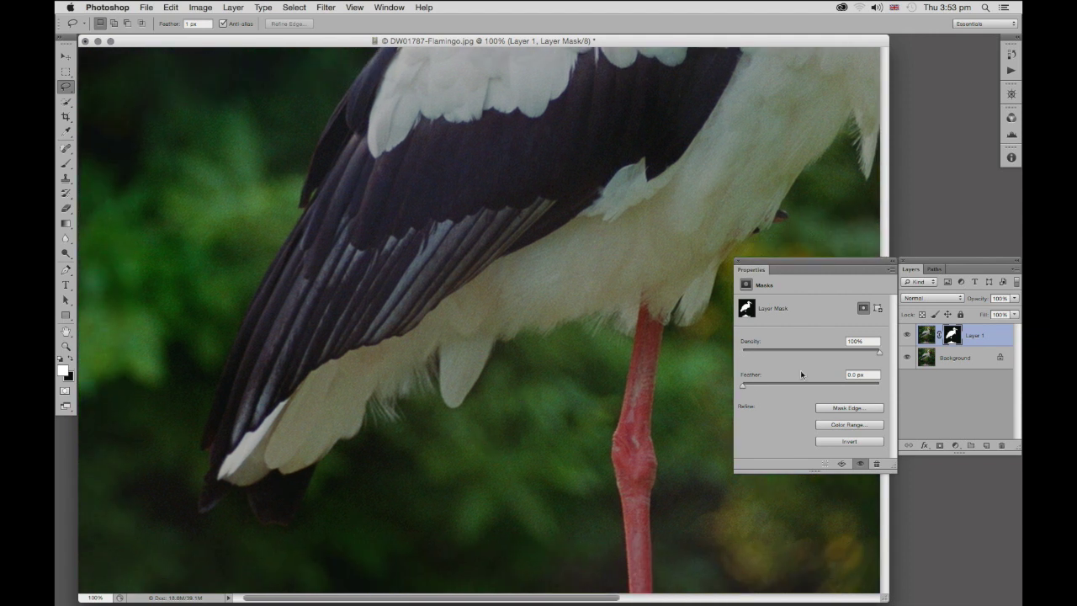
Step: Toggle the Background layer's visibility to check the stork mask against transparency, ending hidden
left_click(907, 358)
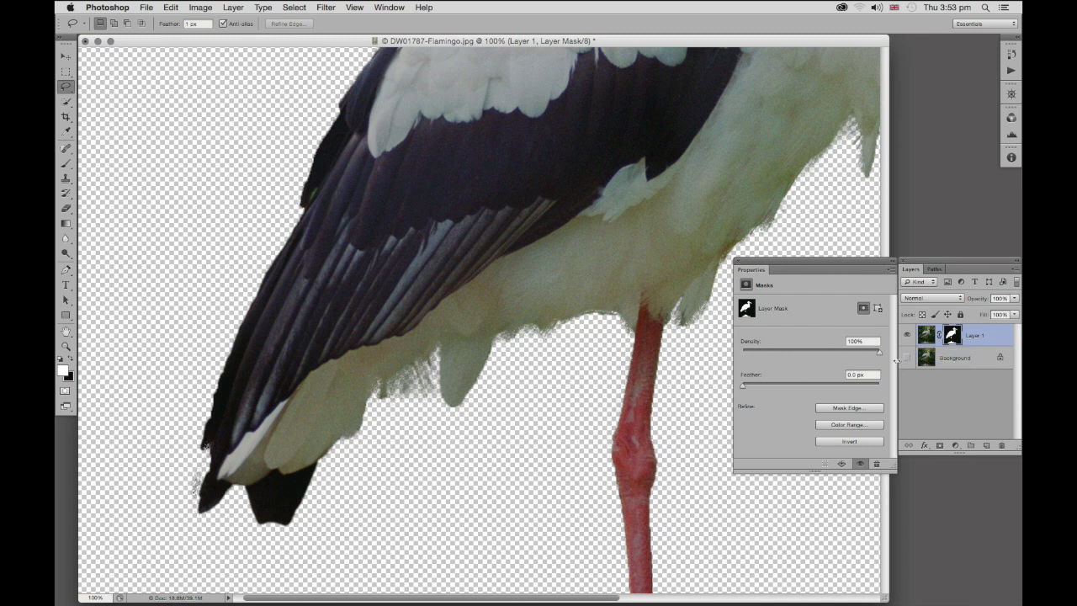
left_click(907, 358)
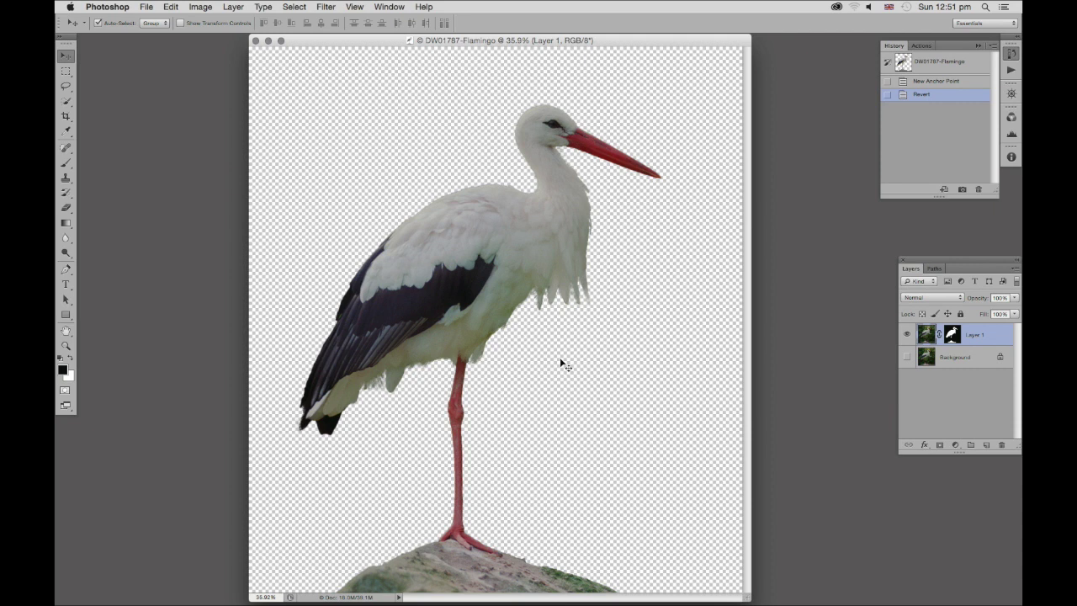
left_click(907, 358)
left_click(907, 359)
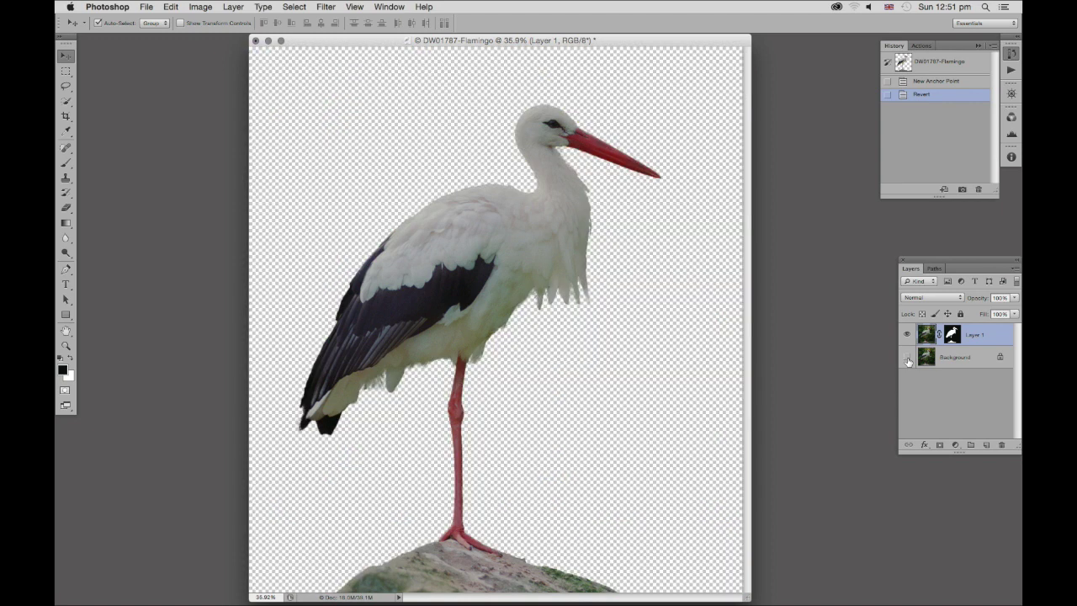
Step: Show and select Background, then add a Curves adjustment with the curve raised to brighten the foliage
left_click(907, 359)
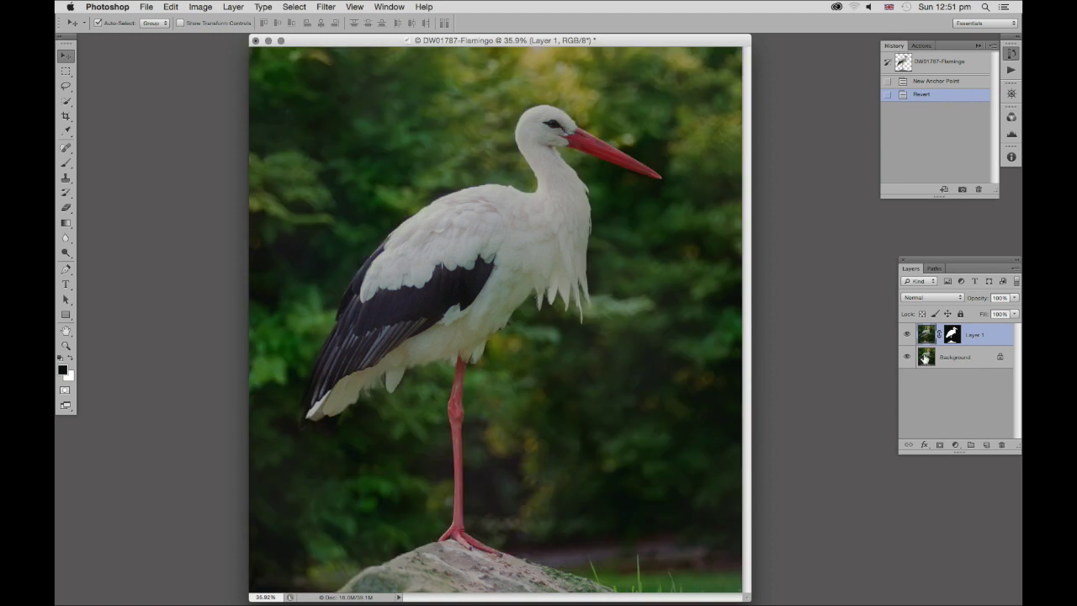
left_click(925, 358)
left_click(955, 445)
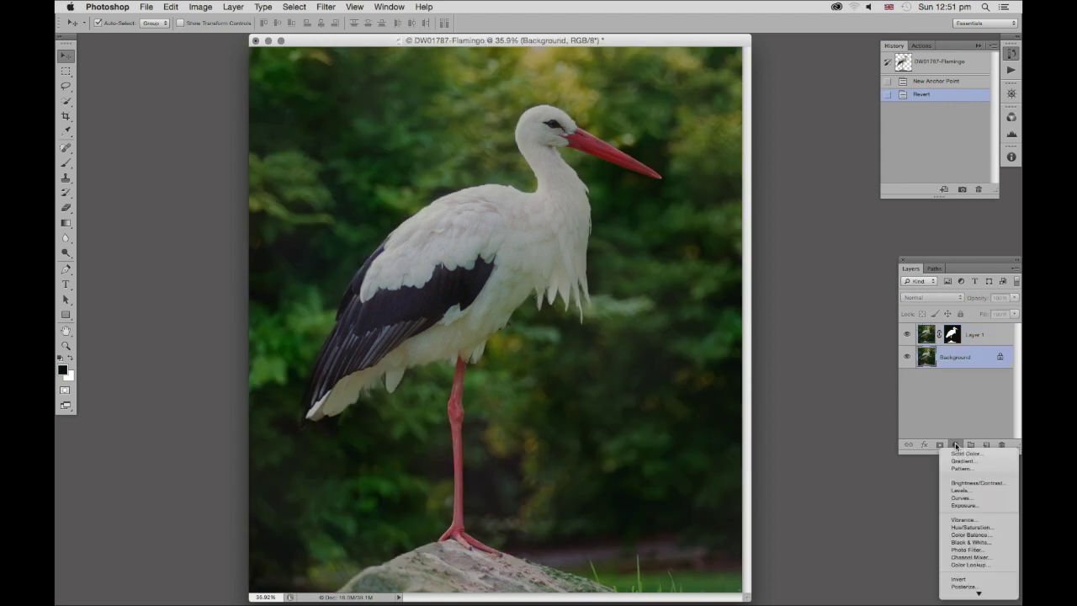
left_click(959, 497)
left_click_drag(830, 381, 816, 364)
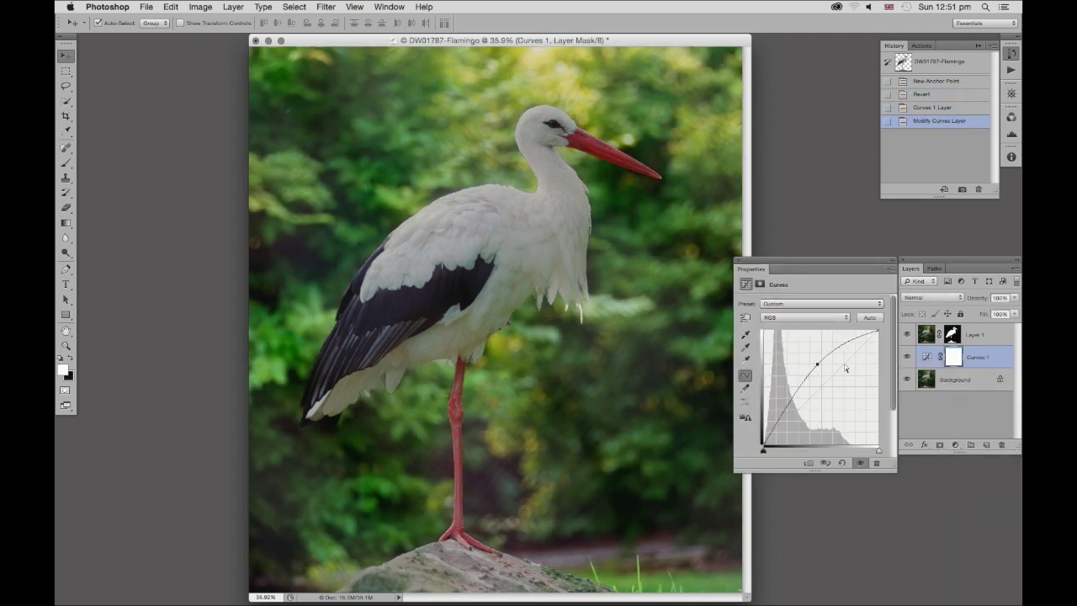
Step: On the Background layer, draw a closed pen path around the dark wing feathers and load it as a selection
left_click(926, 379)
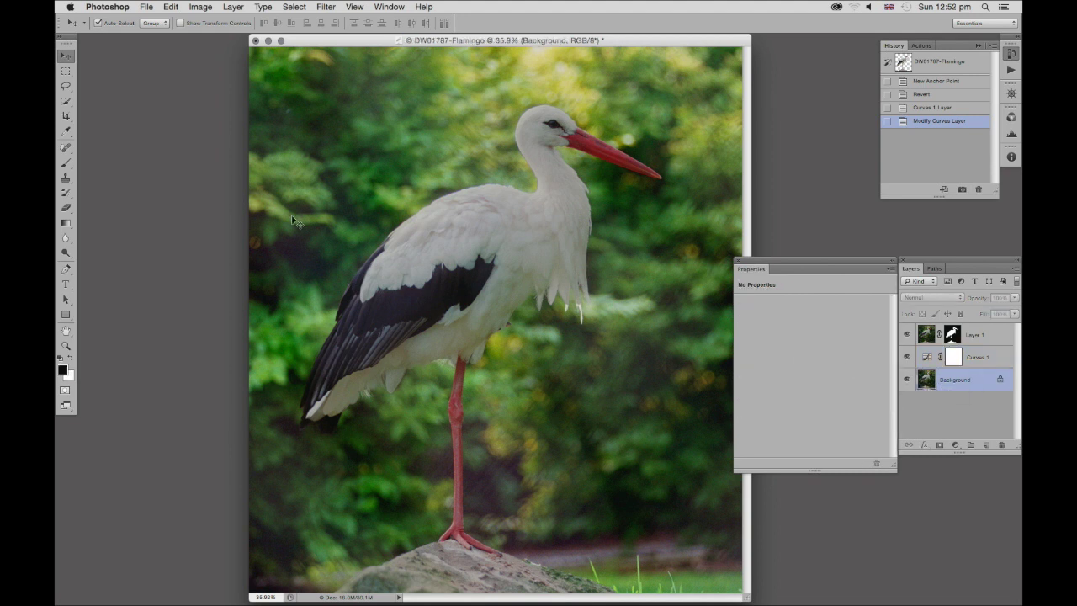
left_click(66, 269)
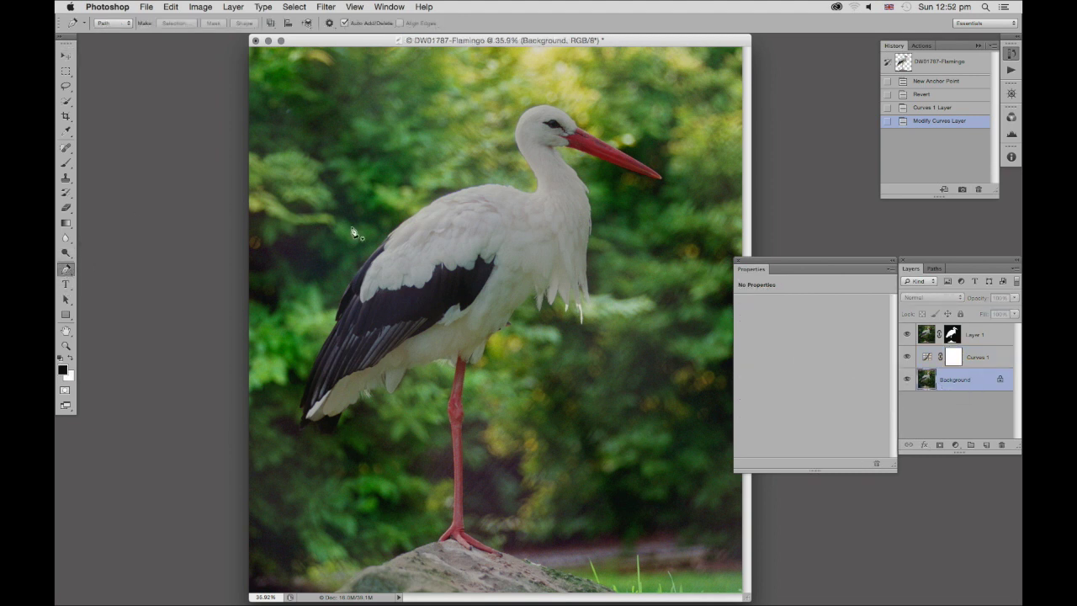
key("super+plus")
key("super+plus")
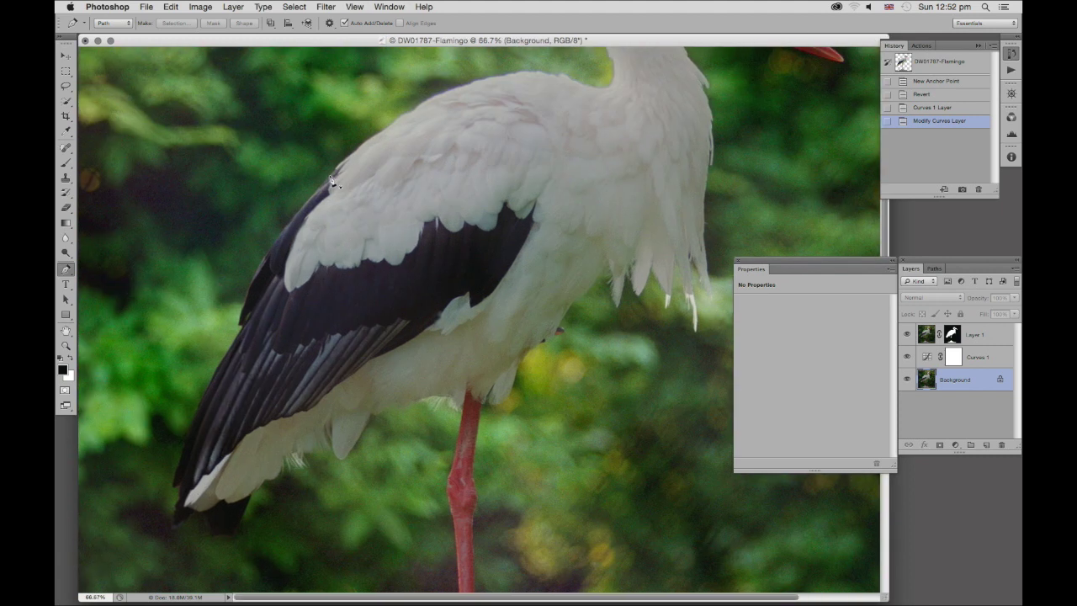
left_click(336, 172)
left_click(239, 308)
left_click_drag(239, 307, 230, 371)
left_click(240, 330)
left_click_drag(172, 488, 163, 562)
left_click(176, 490)
left_click(183, 494)
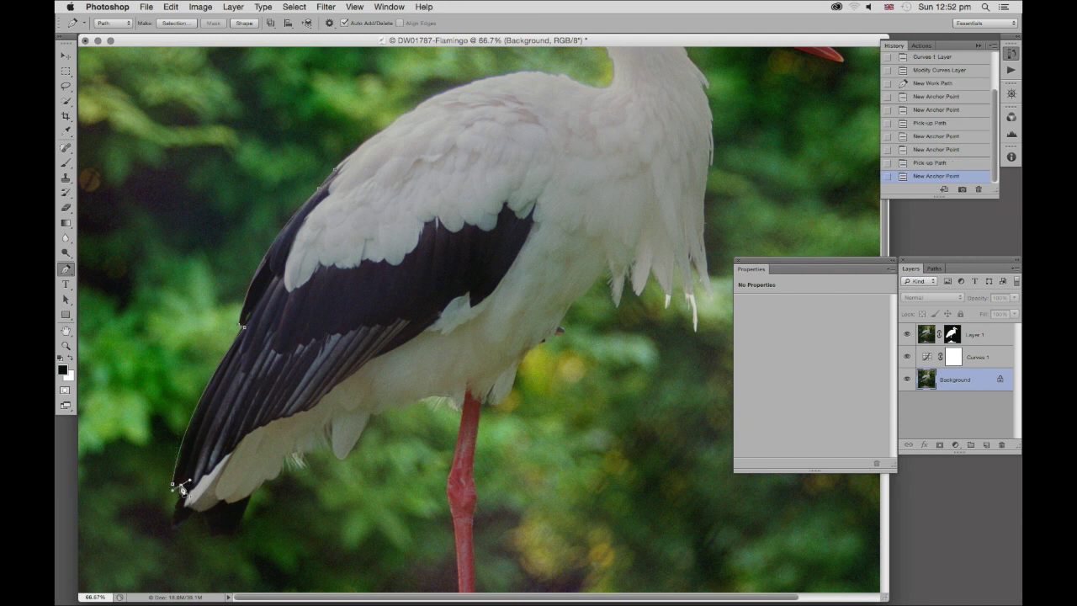
left_click(335, 170)
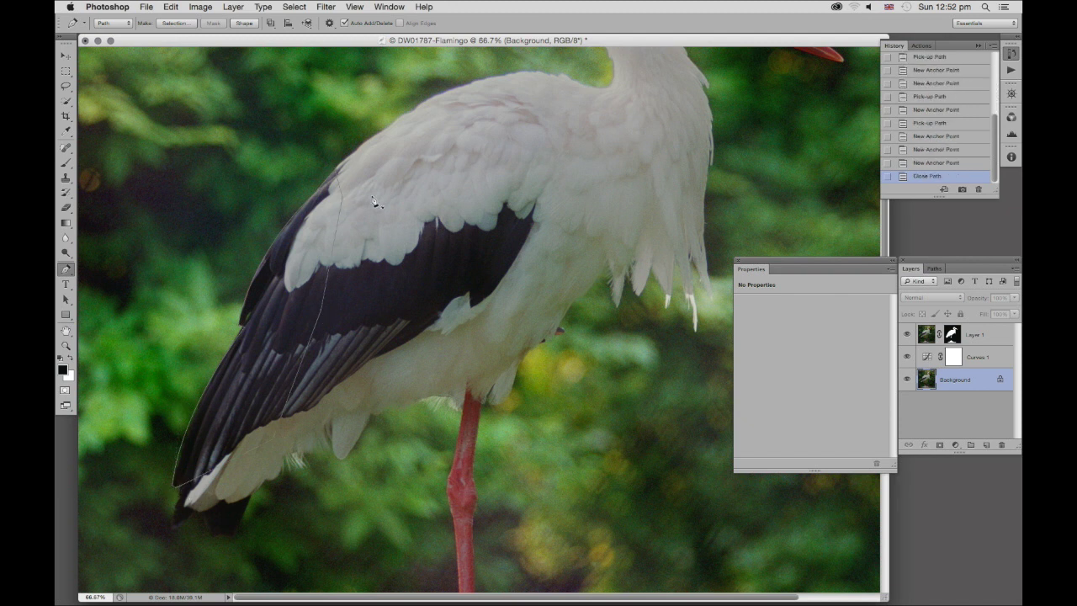
key("super+Return")
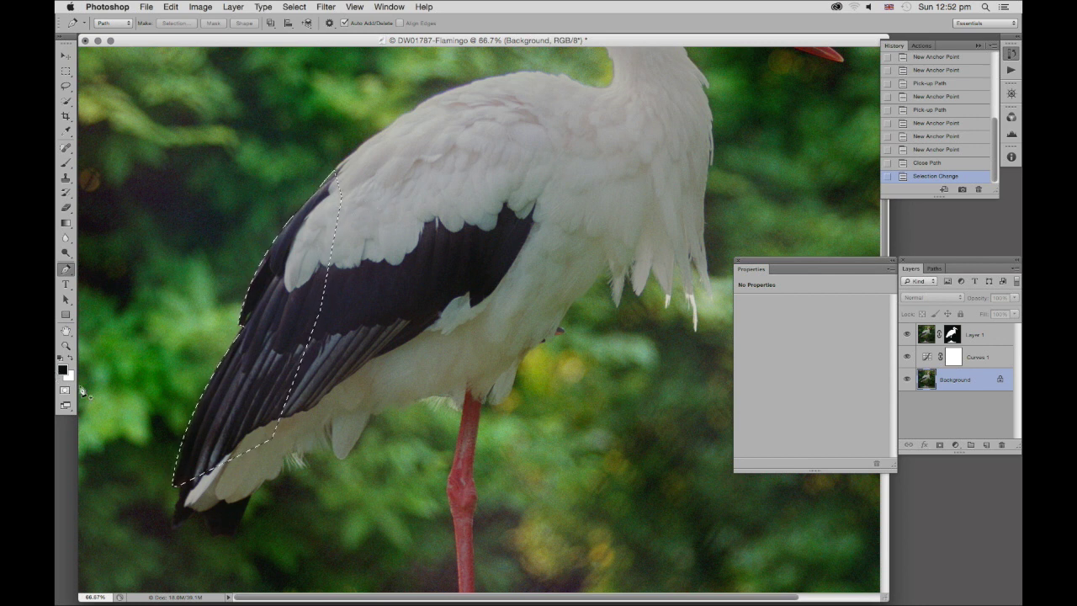
Step: Lasso in the tail feathers, feather the selection 40 px, and copy it to a layer above the stork
key("l")
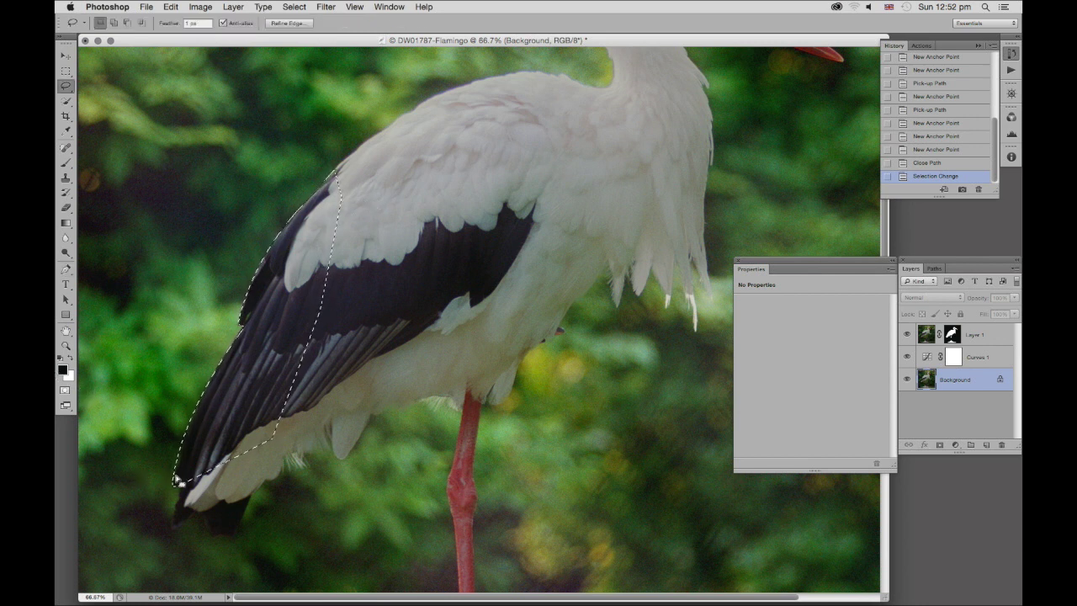
mouse_move(181, 482)
left_mouse_down()
mouse_move(179, 530)
mouse_move(204, 530)
mouse_move(208, 542)
mouse_move(239, 534)
mouse_move(263, 425)
left_mouse_up()
key("shift+F6")
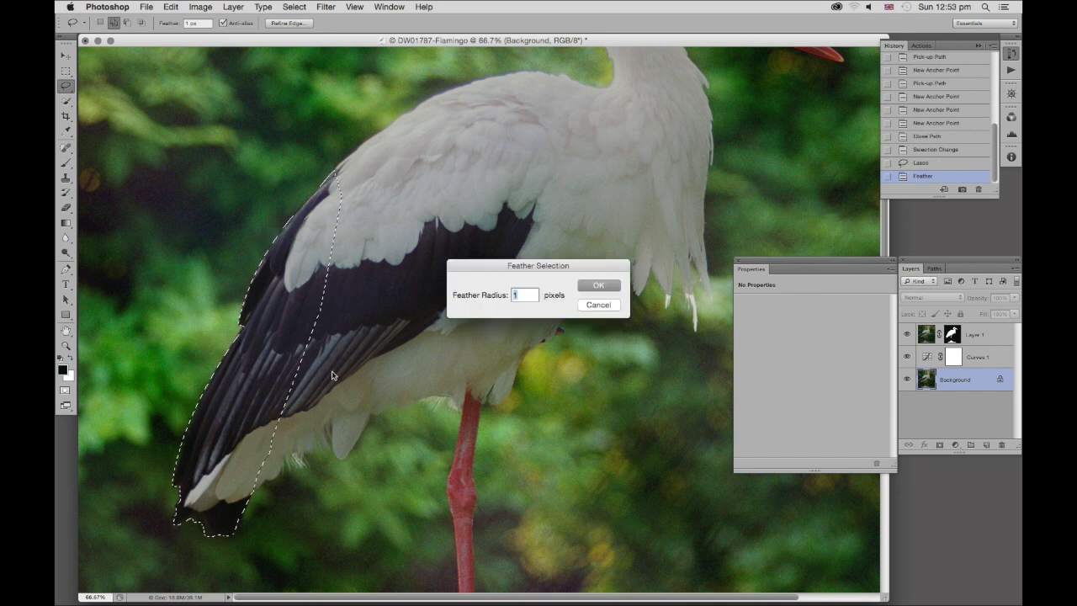
type("40")
left_click(607, 285)
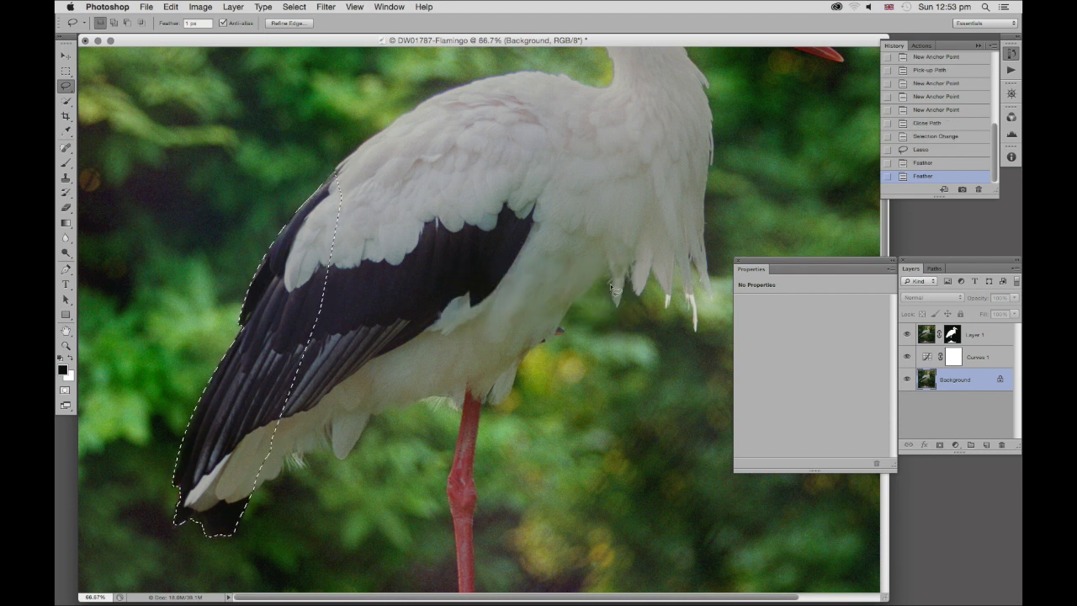
key("super+j")
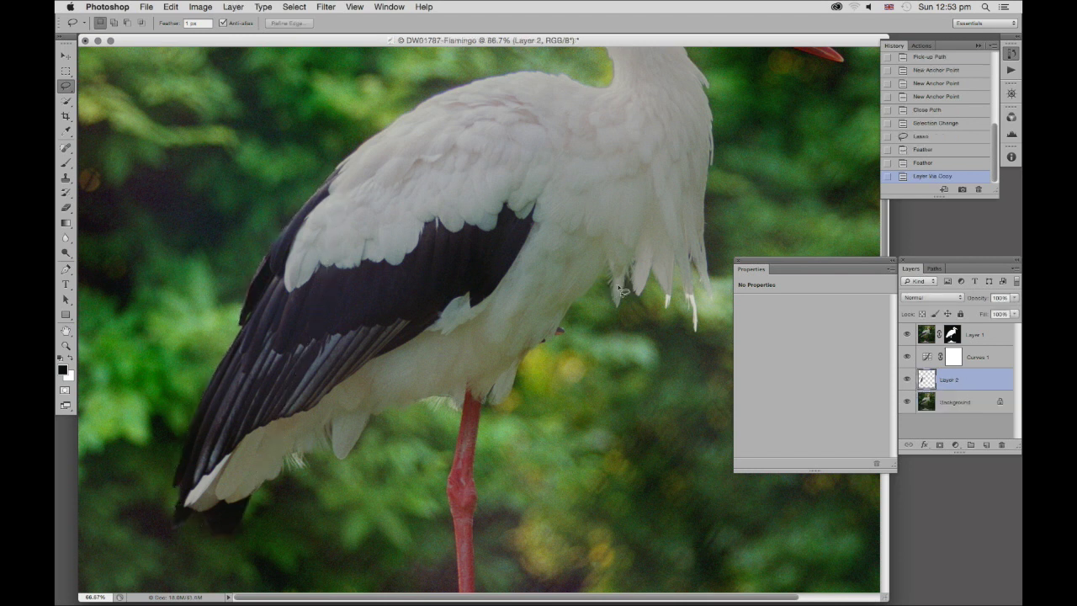
left_click_drag(924, 383, 920, 331)
Step: Hide Background, merge the wing copy into Layer 1 with its mask applied, and delete Curves 1
left_click(906, 402)
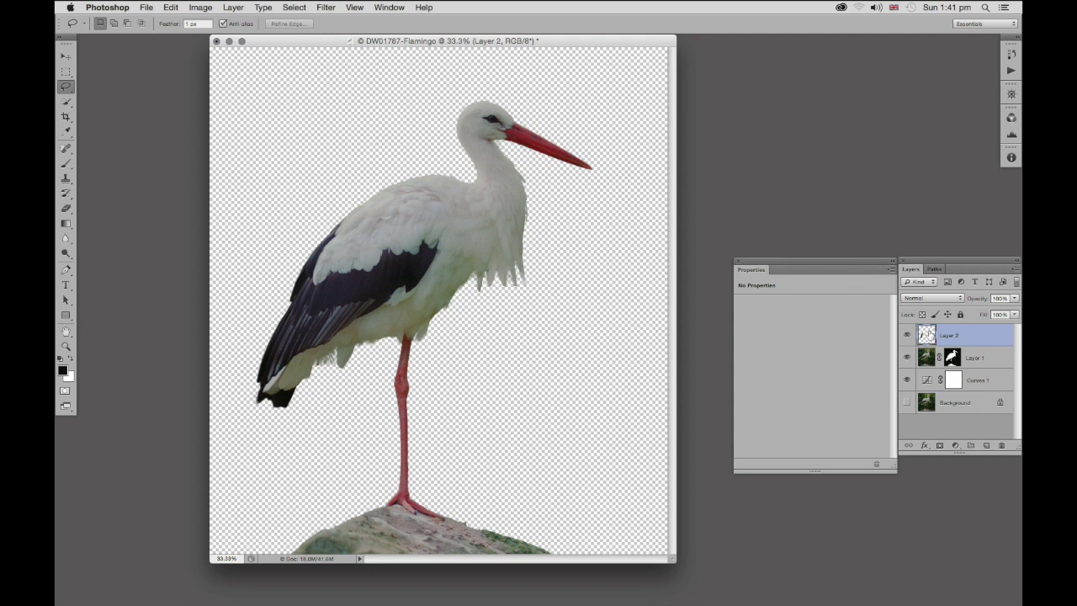
key("super+e")
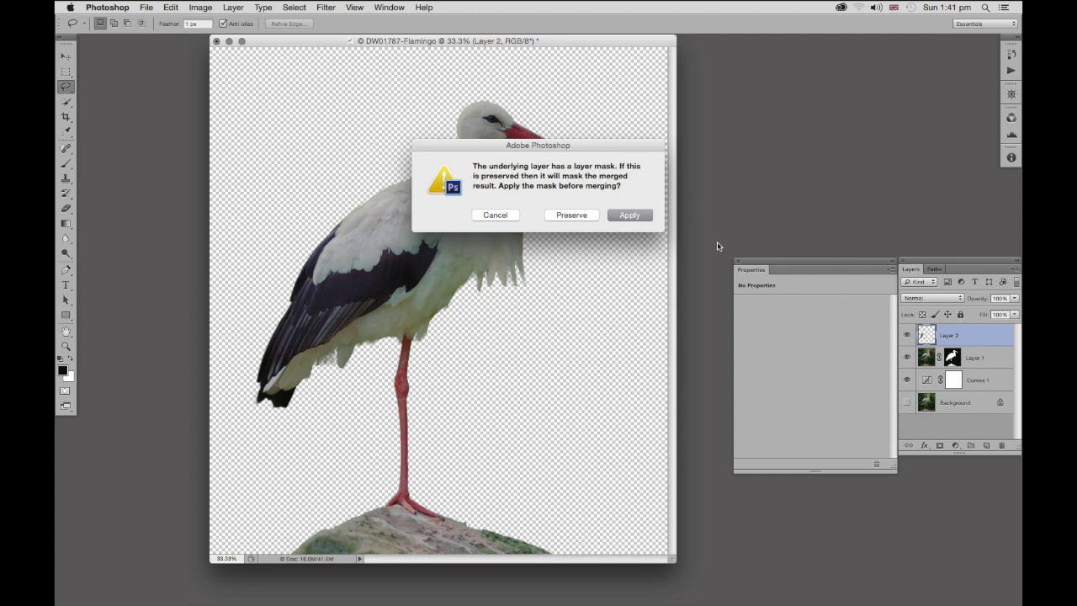
left_click(629, 216)
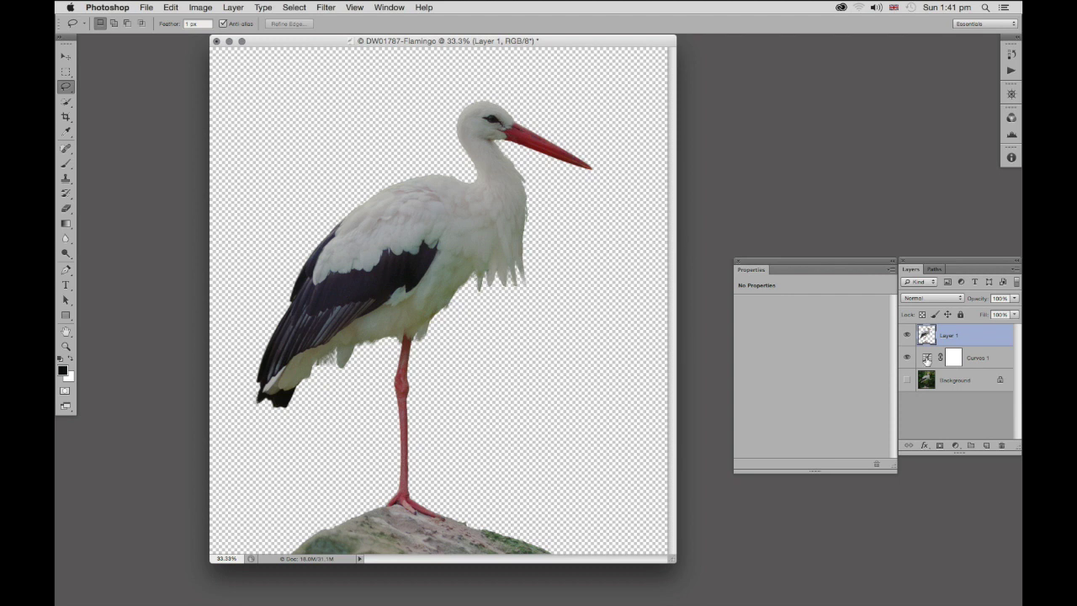
left_click_drag(929, 359, 1001, 445)
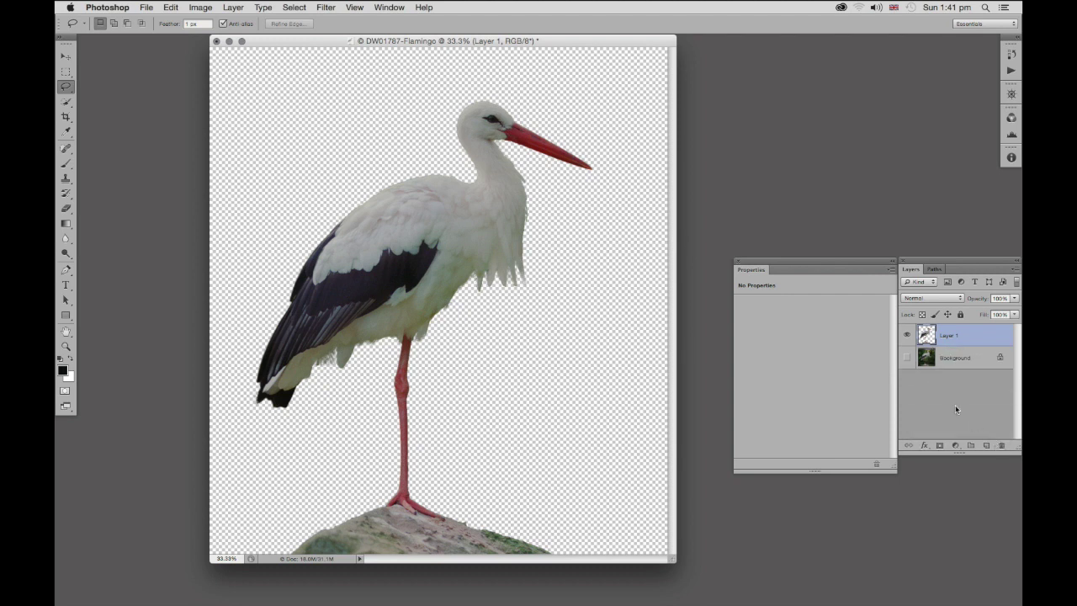
Step: Paste the sky image as Layer 2, move it below the stork layer, and zoom to 100%
key("super+v")
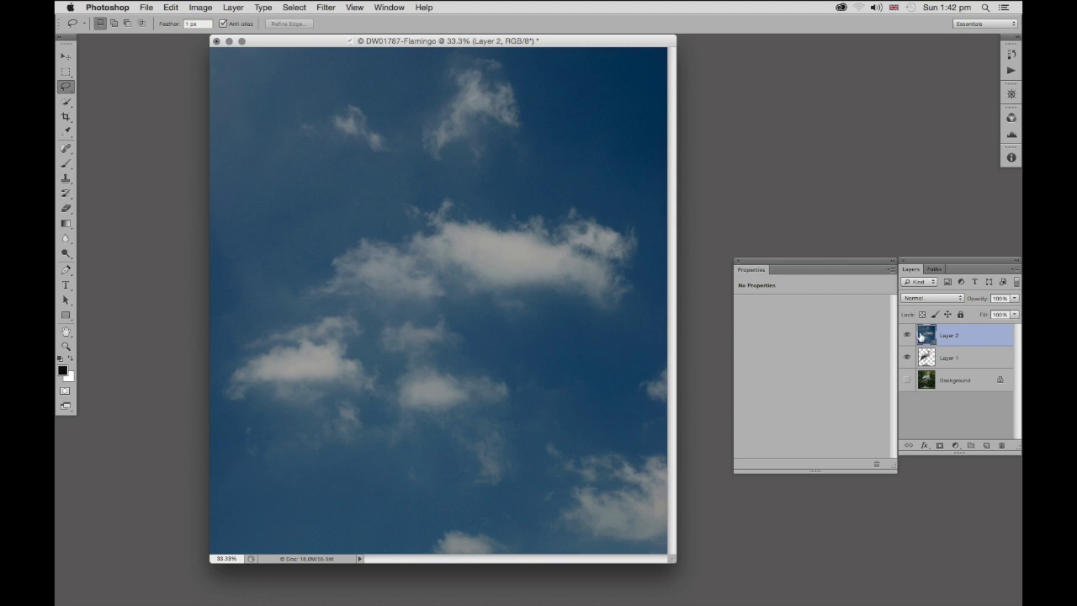
left_click_drag(924, 335, 924, 369)
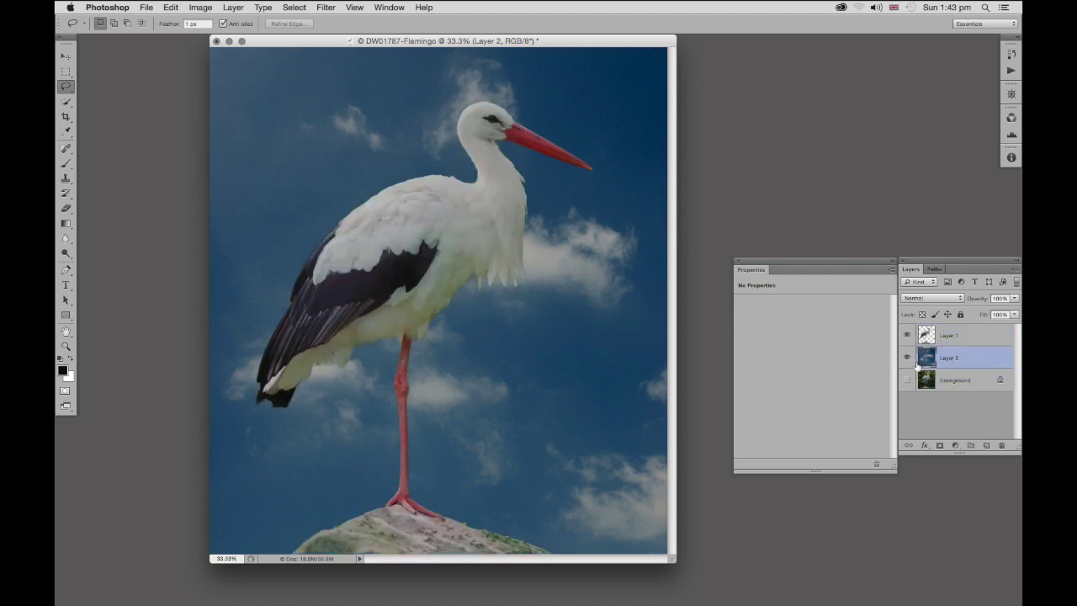
key("super+equal")
key("super+equal")
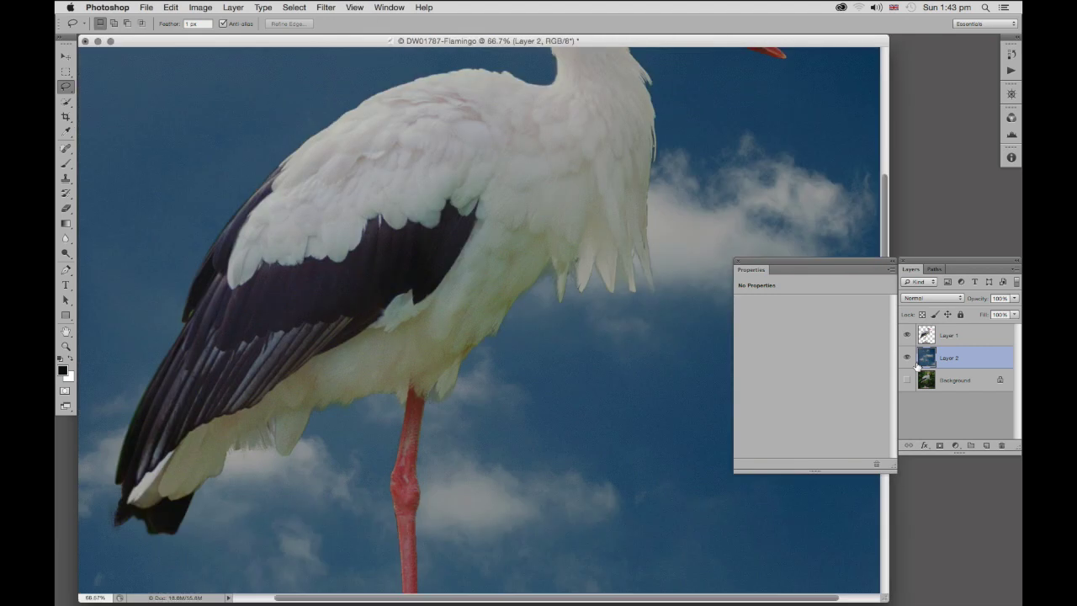
key("super+equal")
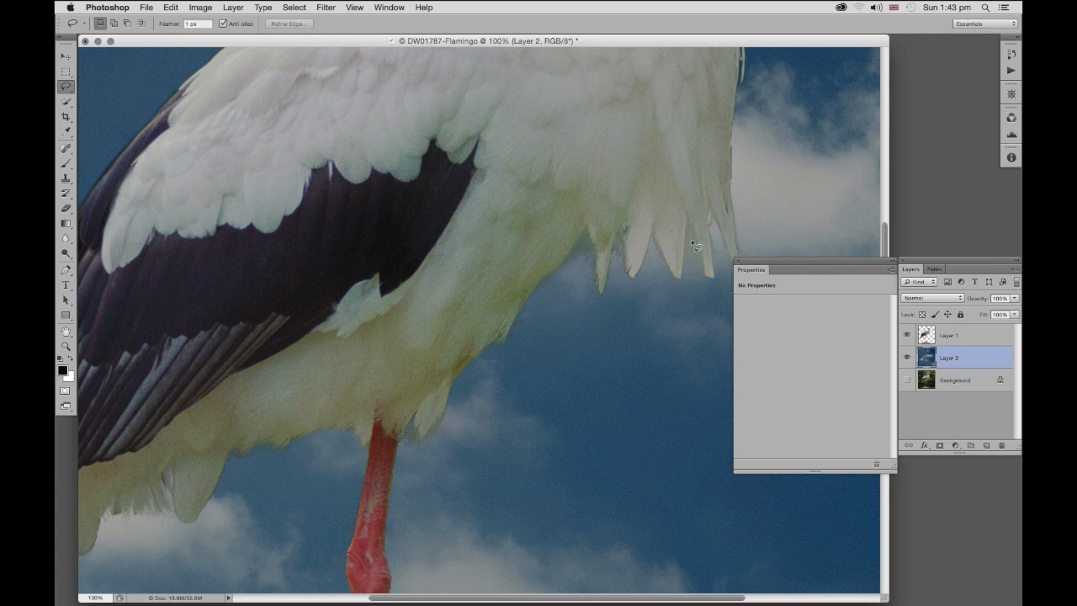
key("v")
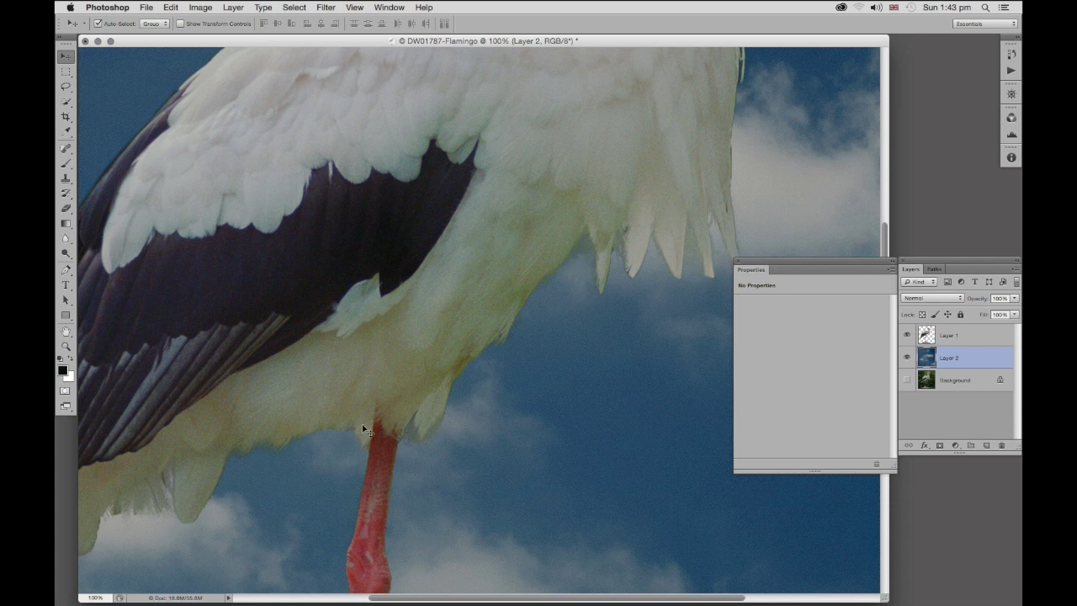
scroll(354, 429, "left", 3)
scroll(353, 429, "down", 2)
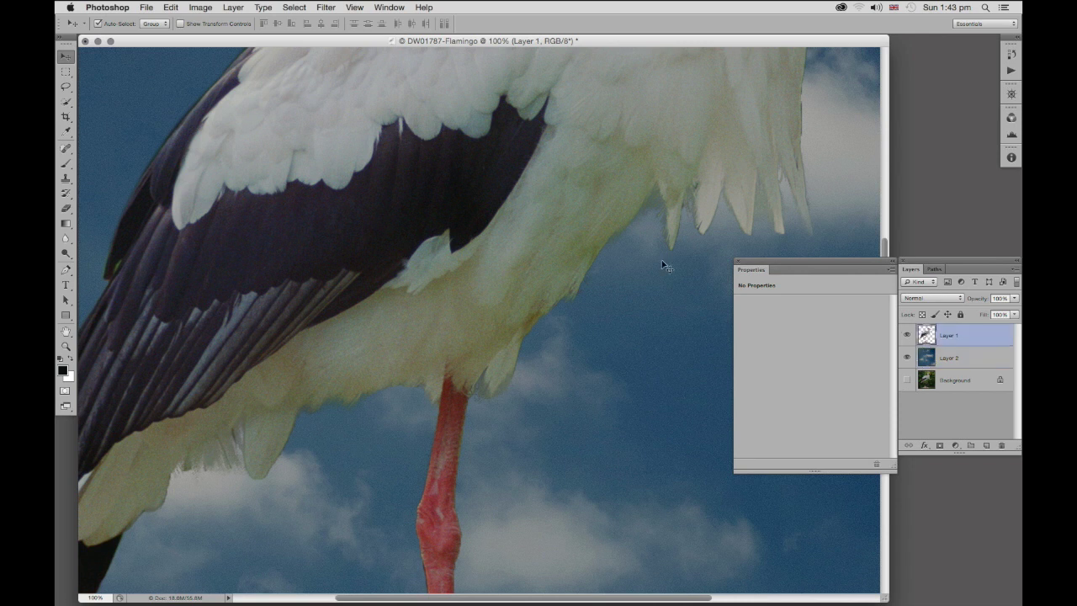
Step: Defringe the stork layer with a width of 1 pixel
left_click(235, 8)
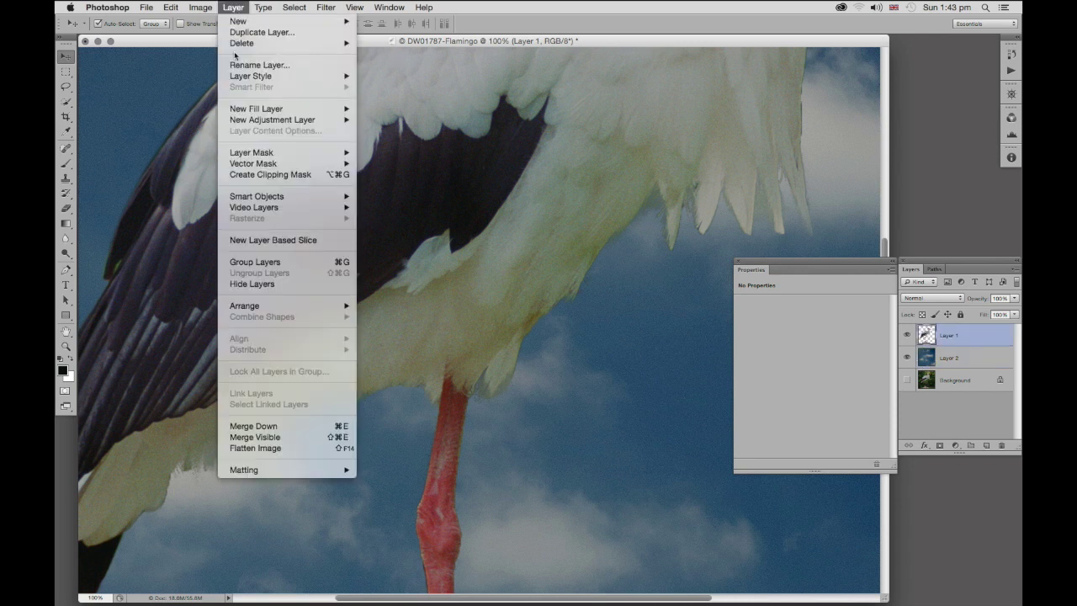
mouse_move(243, 472)
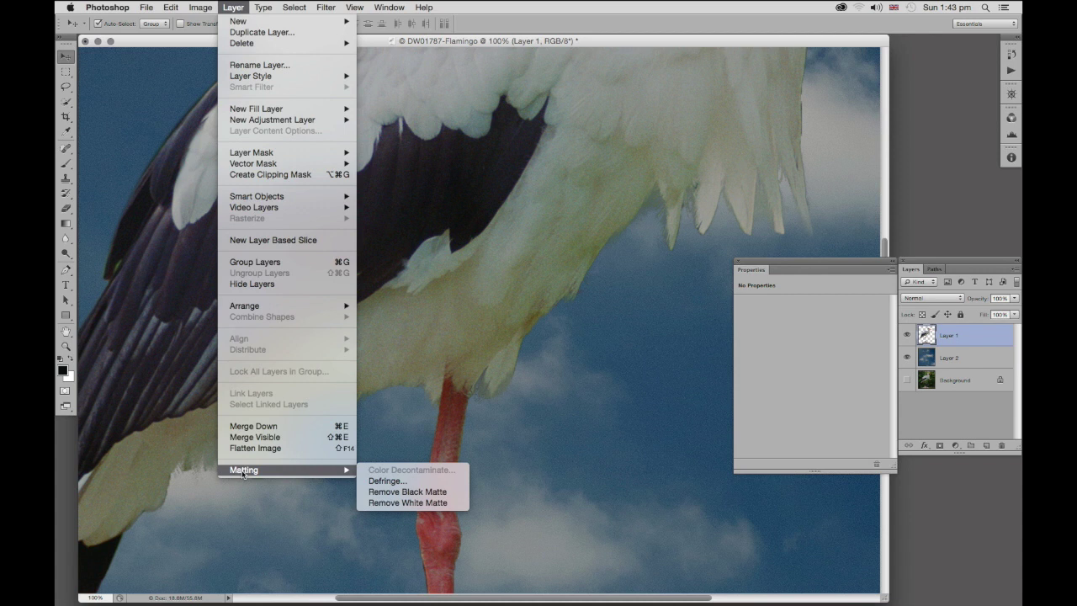
left_click(370, 481)
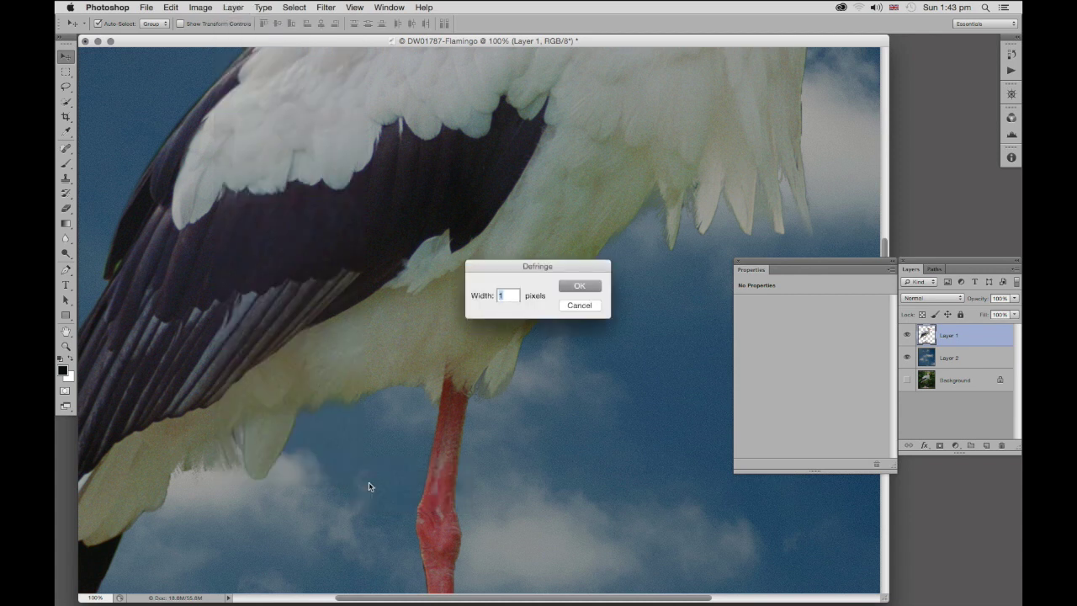
key("Return")
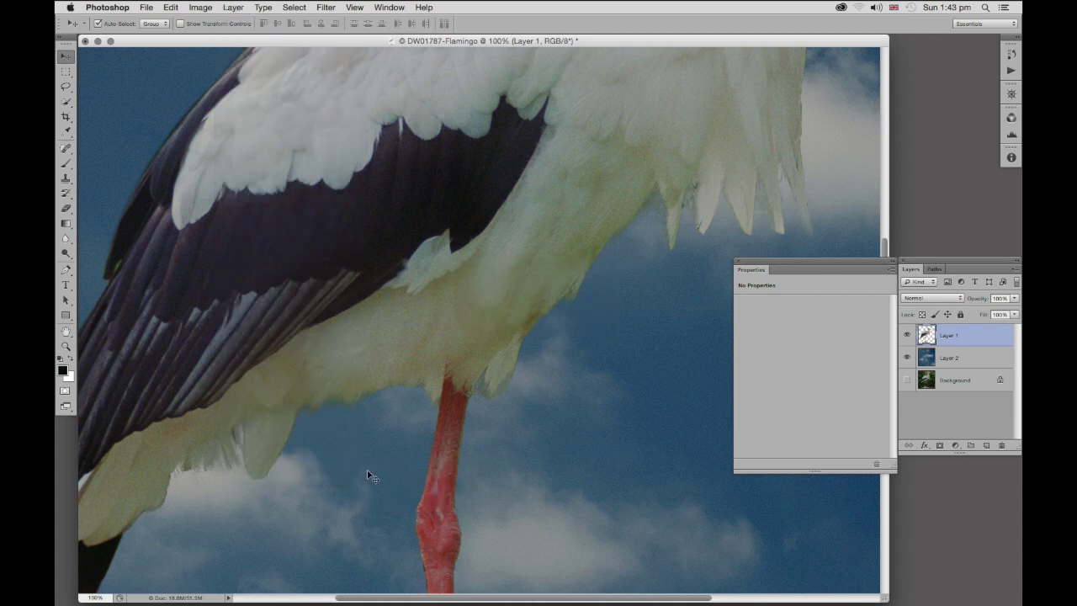
Step: Defringe the stork layer again with a width of 2 pixels
left_click(234, 9)
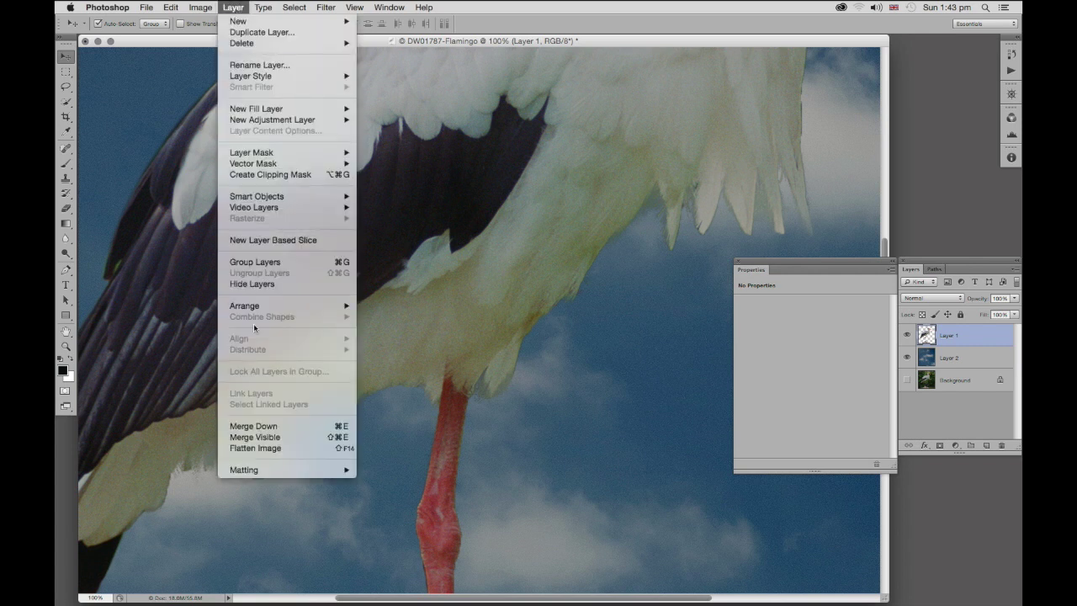
mouse_move(258, 471)
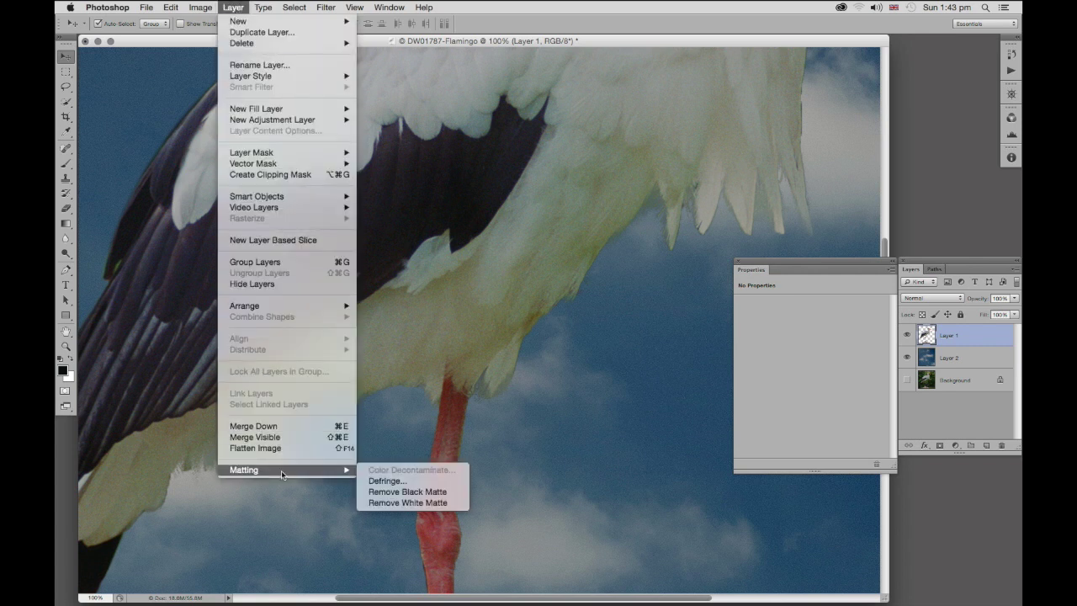
left_click(367, 481)
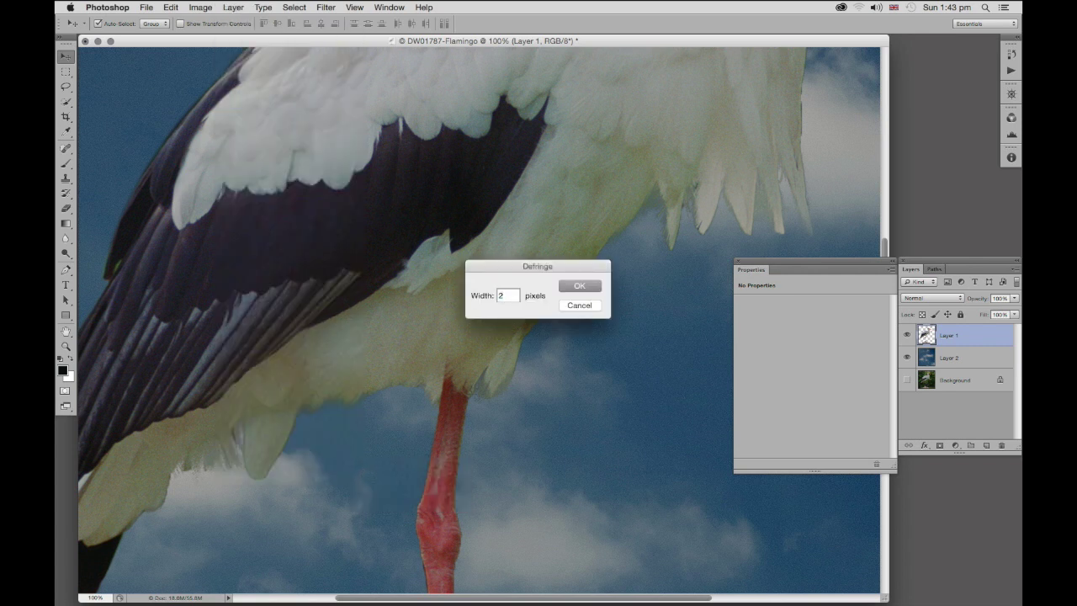
key("Return")
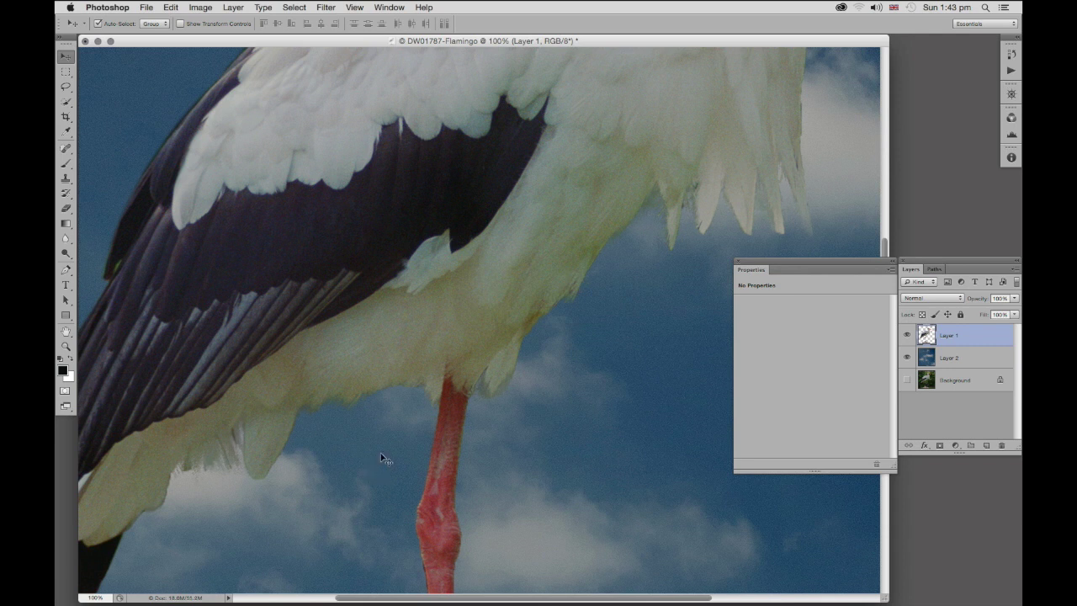
key("super+minus")
key("super+minus")
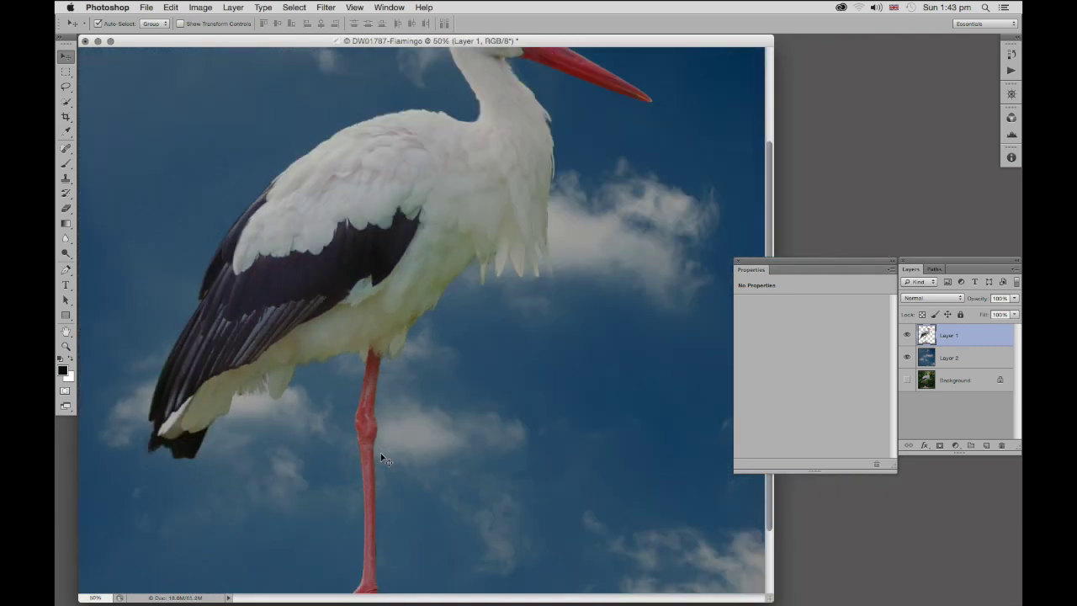
Step: Close the Properties panel and fit the centred stork-on-sky composite to the screen height
key("super+minus")
left_click(738, 262)
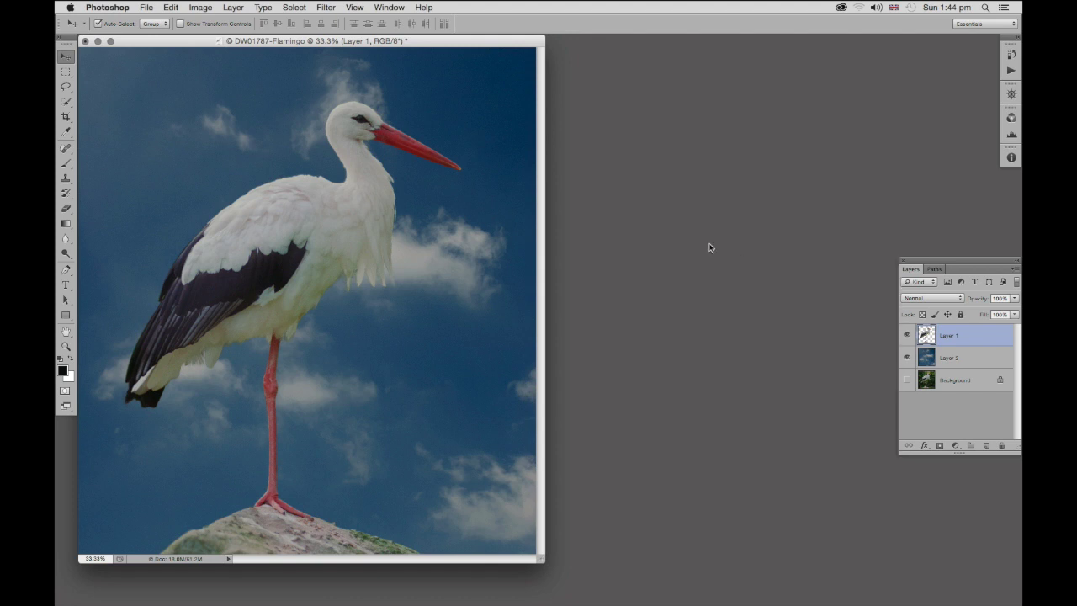
left_click_drag(270, 43, 433, 43)
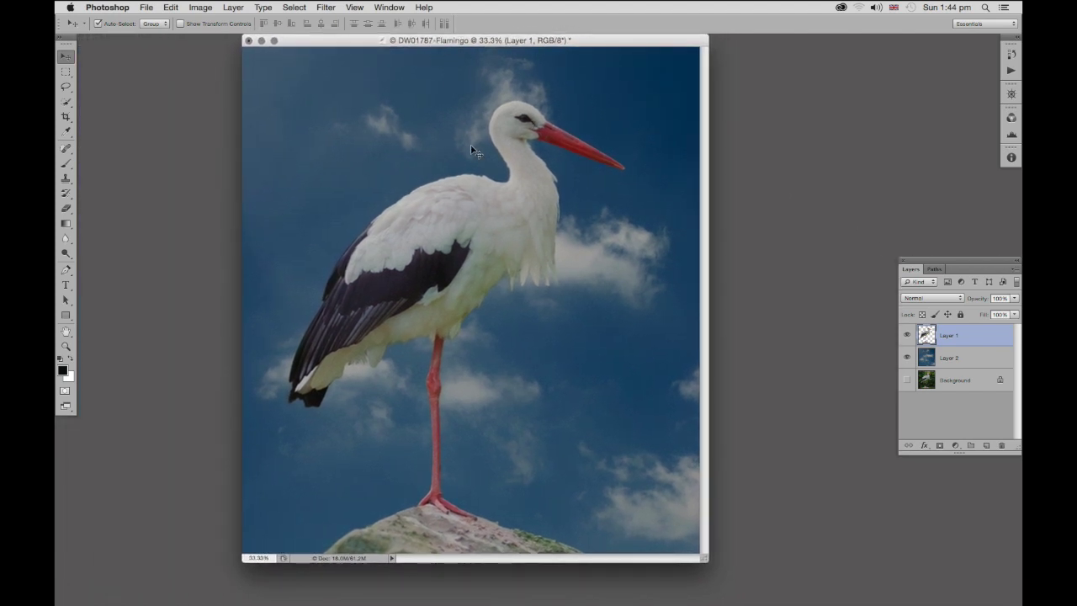
key("super+0")
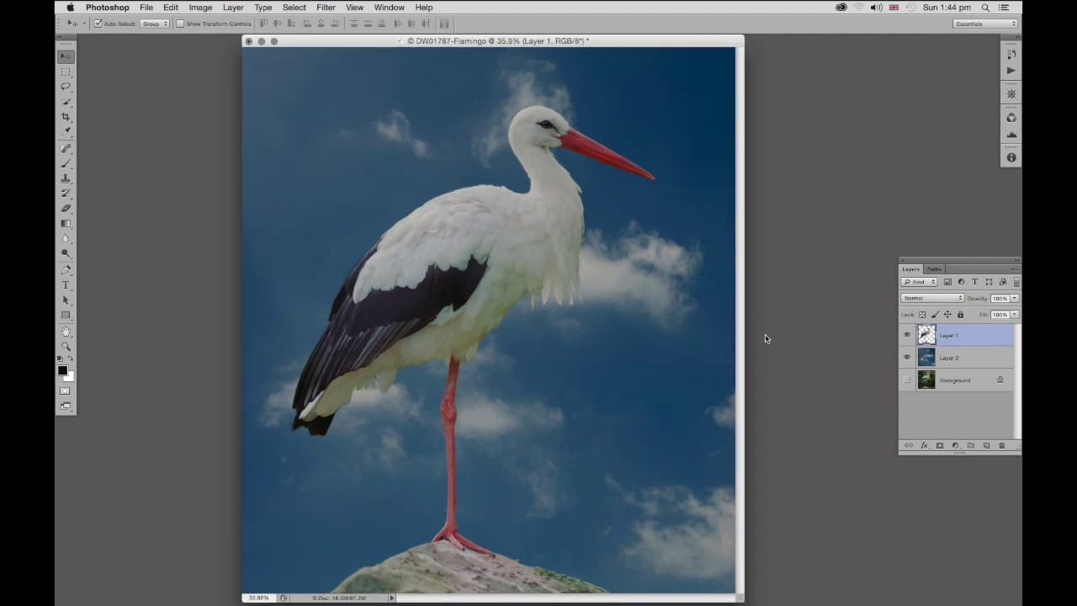